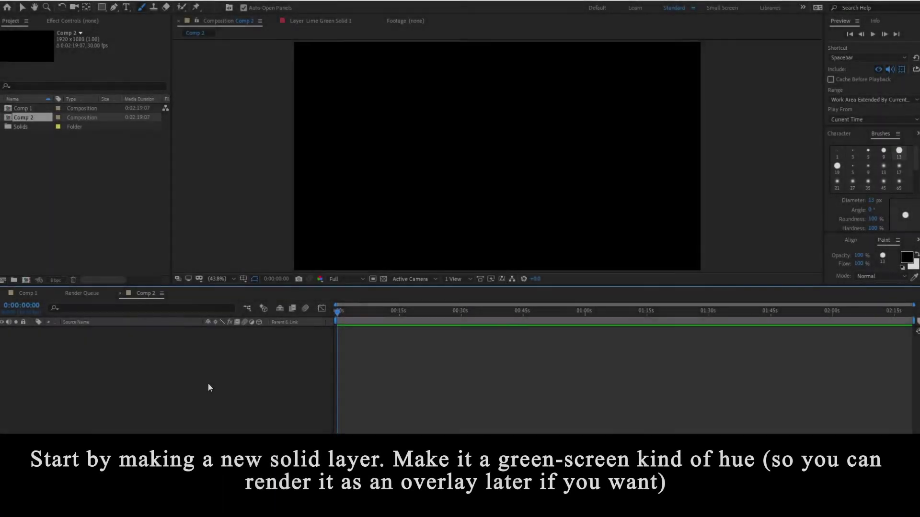
Create a 1920×1080 lime green solid, Lime Green Solid 2, filling Comp 2.
right_click(157, 394)
mouse_move(197, 294)
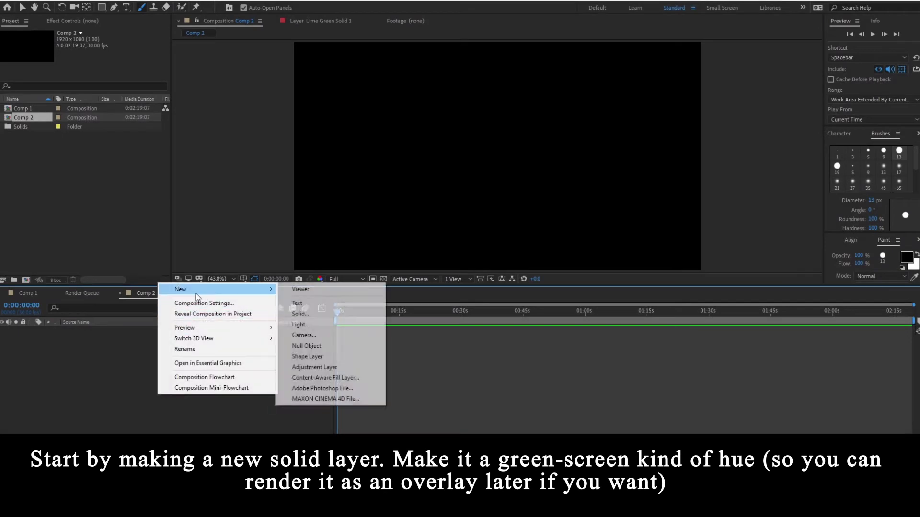
left_click(335, 316)
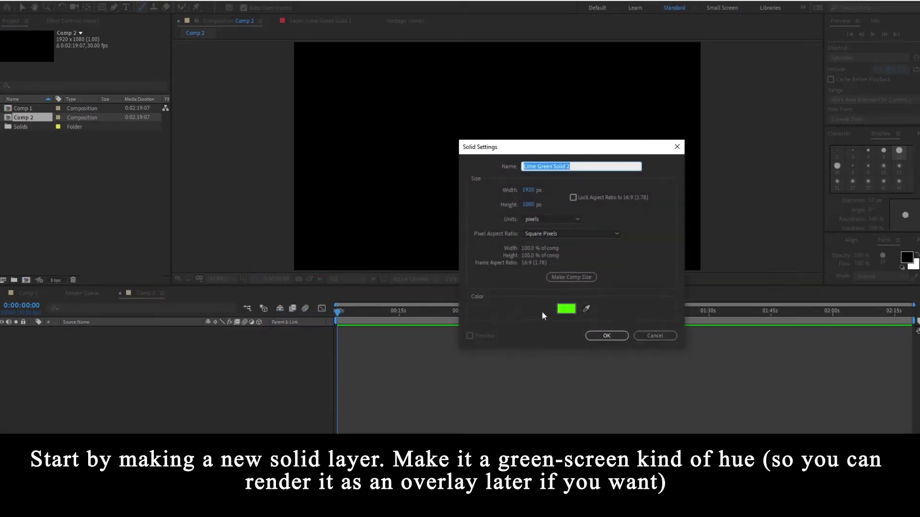
left_click(566, 308)
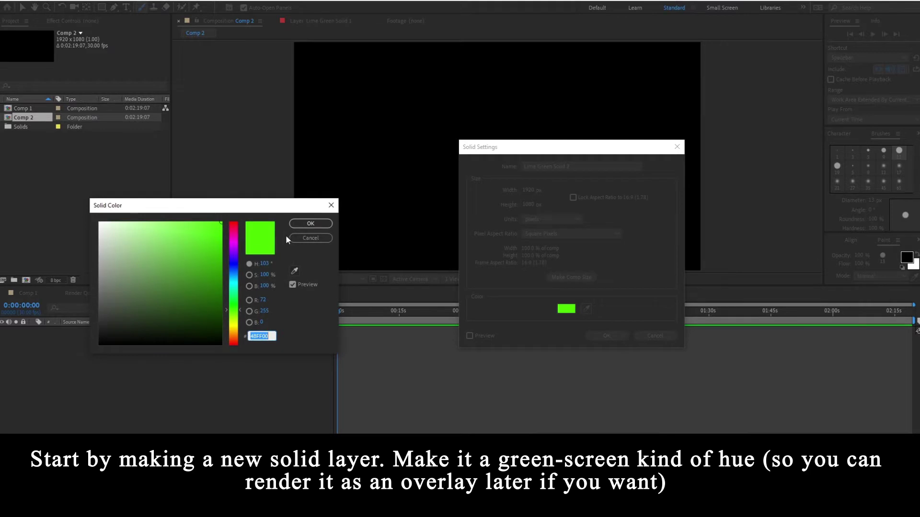
key("Return")
left_click(607, 335)
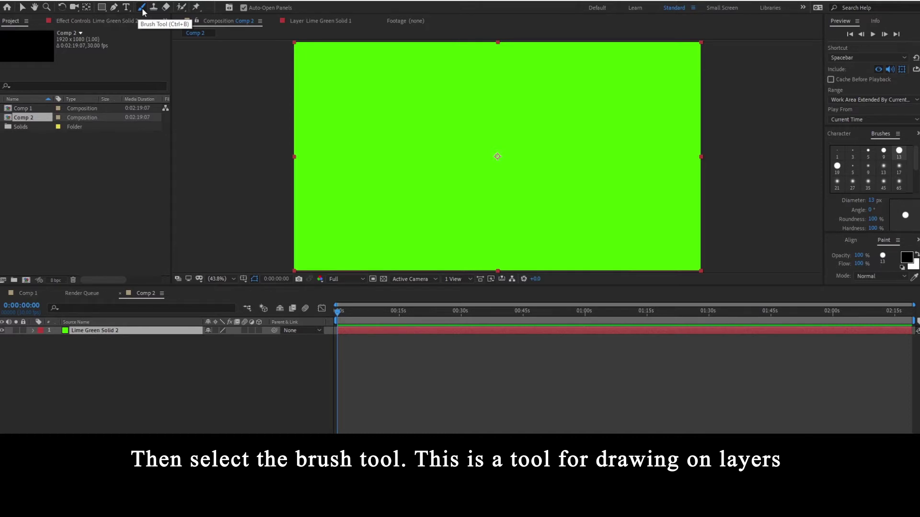
Brush a black heart outline on the solid's Layer panel, undoing strokes until it looks right.
left_click(360, 332)
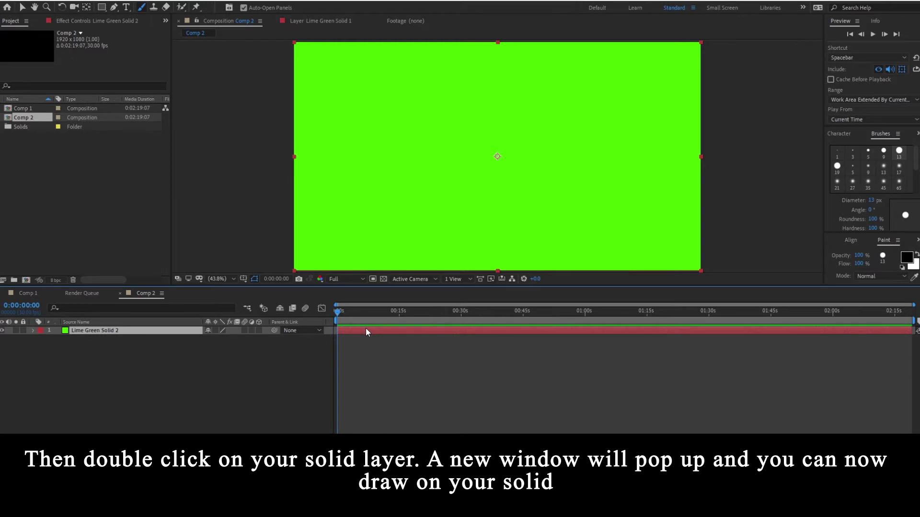
double_click(366, 329)
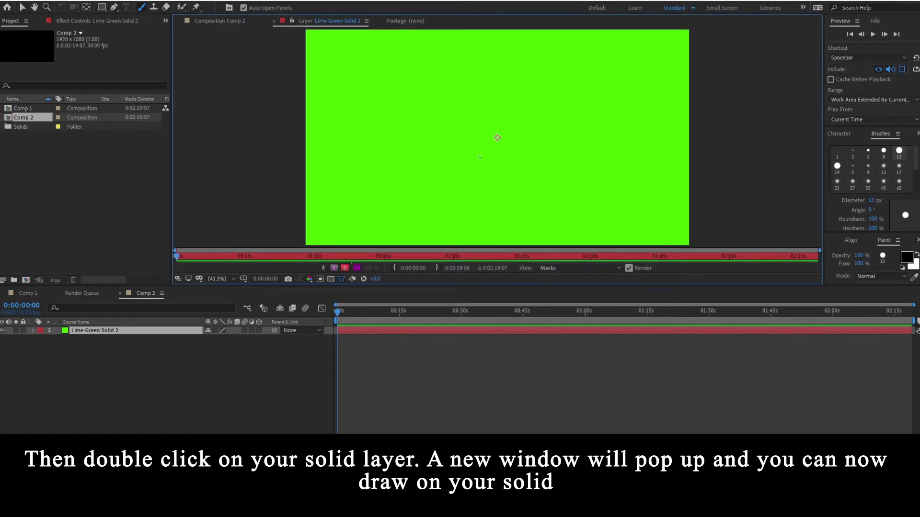
left_click_drag(469, 151, 501, 144)
left_click_drag(490, 176, 483, 193)
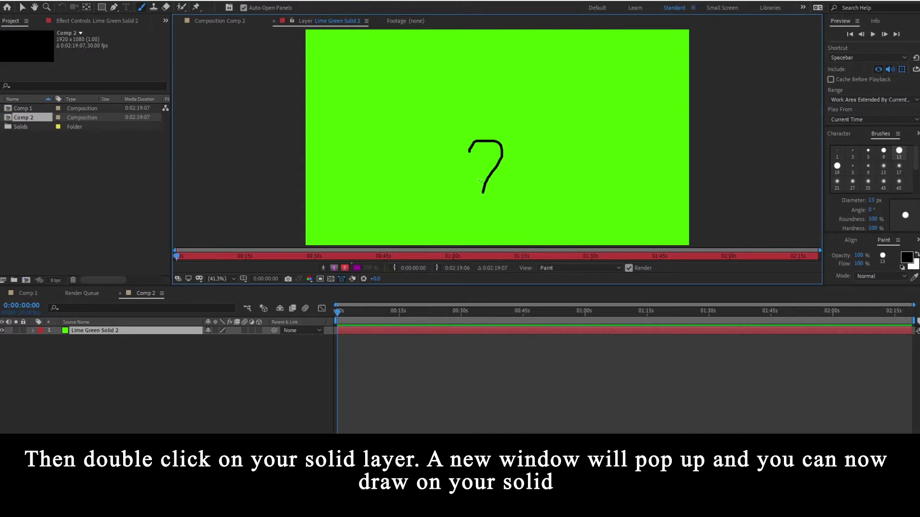
mouse_move(468, 152)
left_mouse_down()
mouse_move(444, 173)
mouse_move(479, 196)
left_mouse_up()
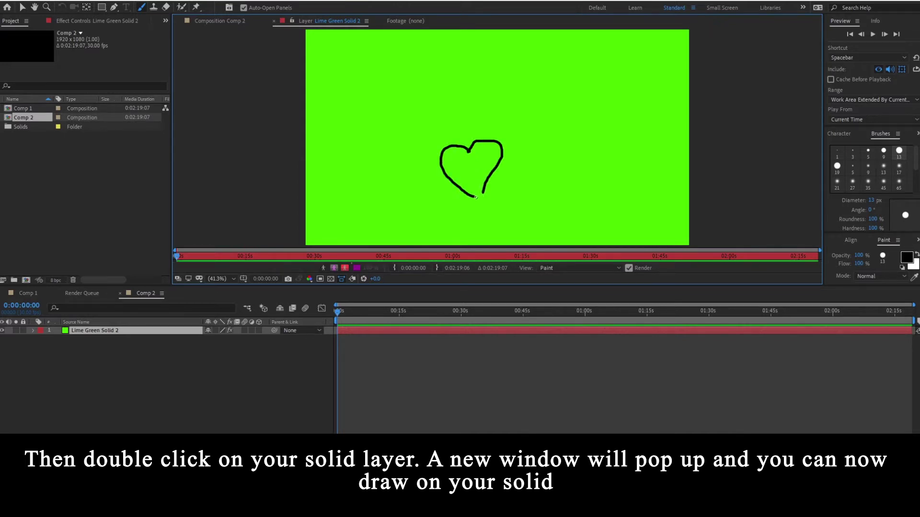
key("ctrl+z")
key("ctrl+z")
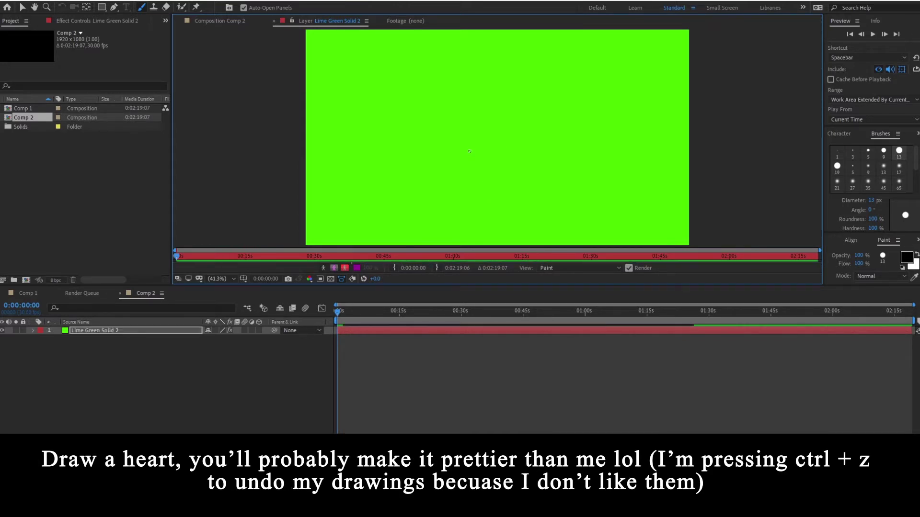
left_click_drag(469, 153, 487, 184)
key("ctrl+z")
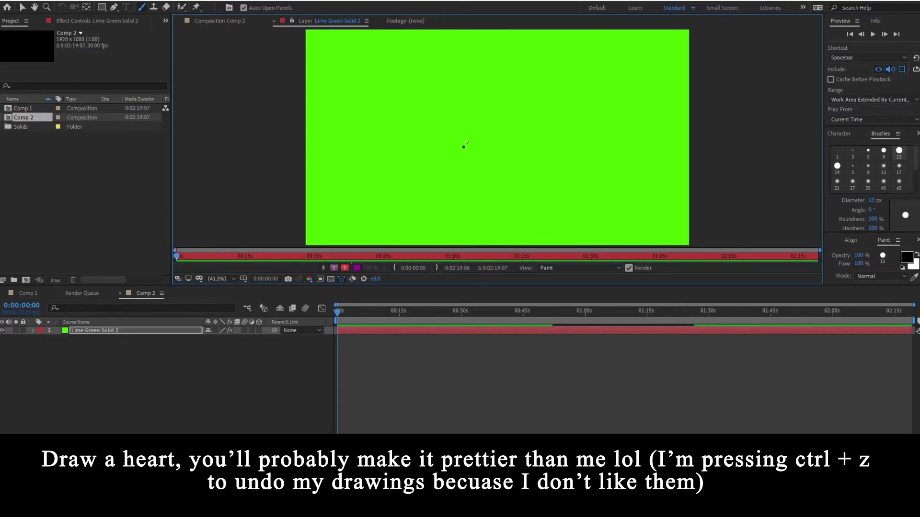
left_click_drag(462, 149, 488, 183)
left_click_drag(462, 148, 480, 185)
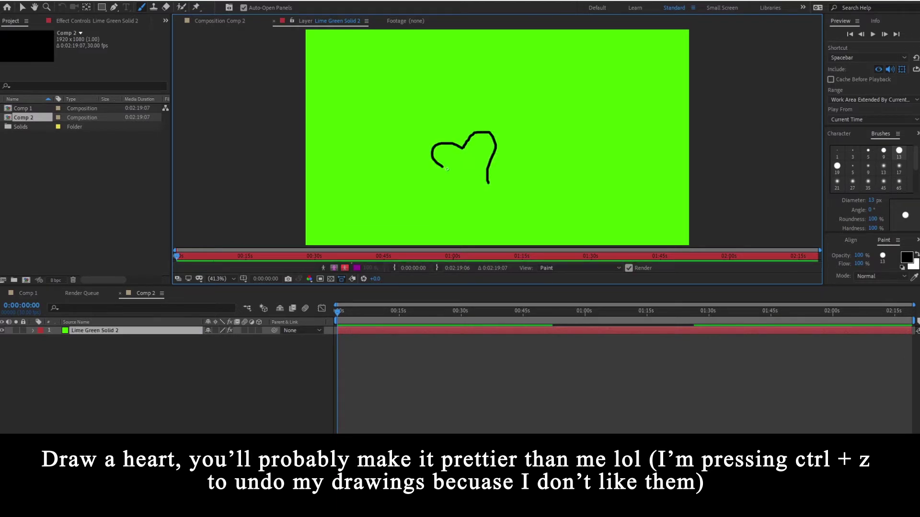
key("ctrl+z")
key("ctrl+z")
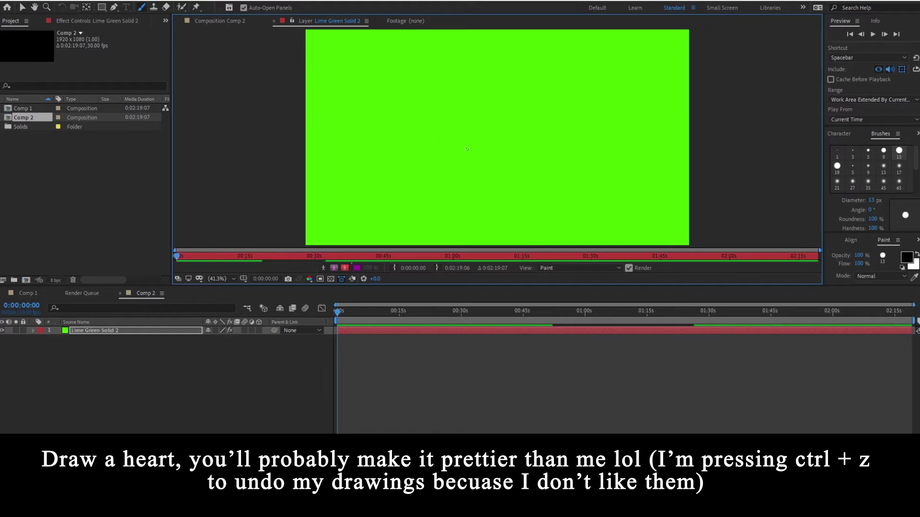
left_click_drag(460, 144, 477, 184)
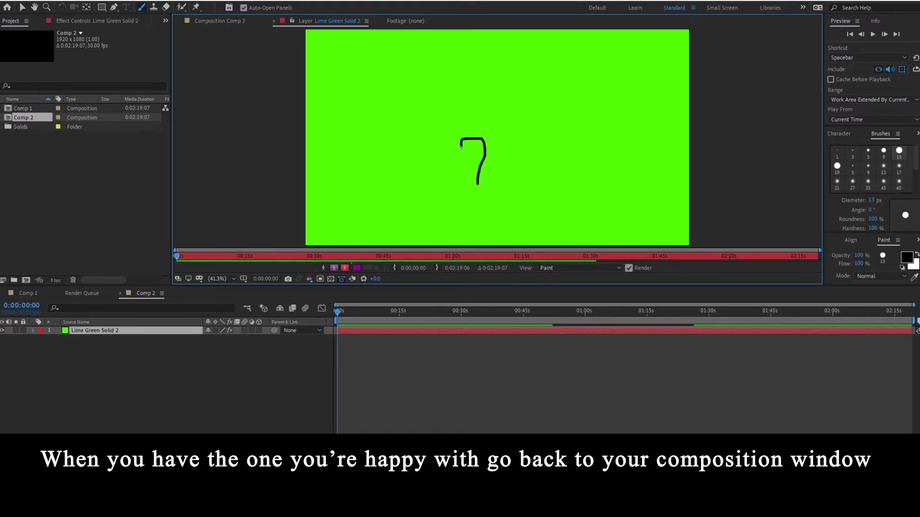
left_click_drag(461, 143, 479, 186)
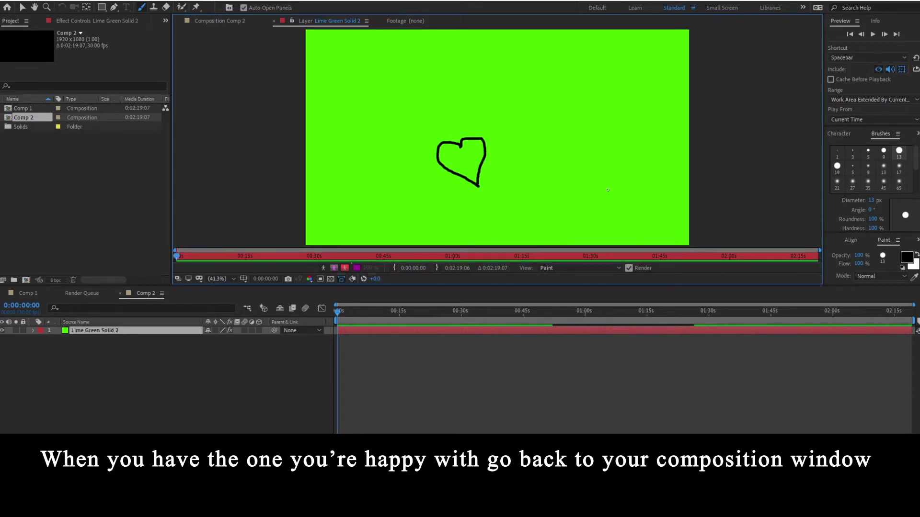
Back in Comp 2, reveal the solid's Paint effect and advance the playhead to frame 3.
left_click(232, 23)
left_click(70, 22)
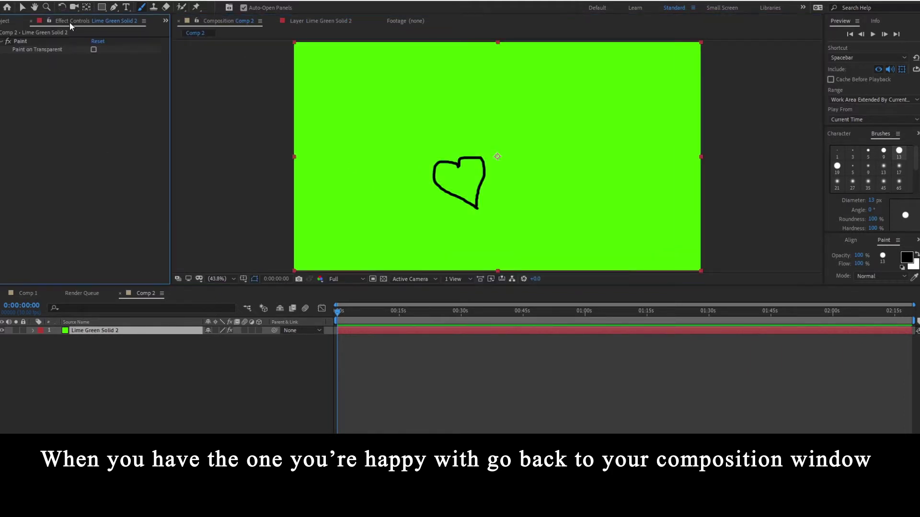
left_click(29, 41)
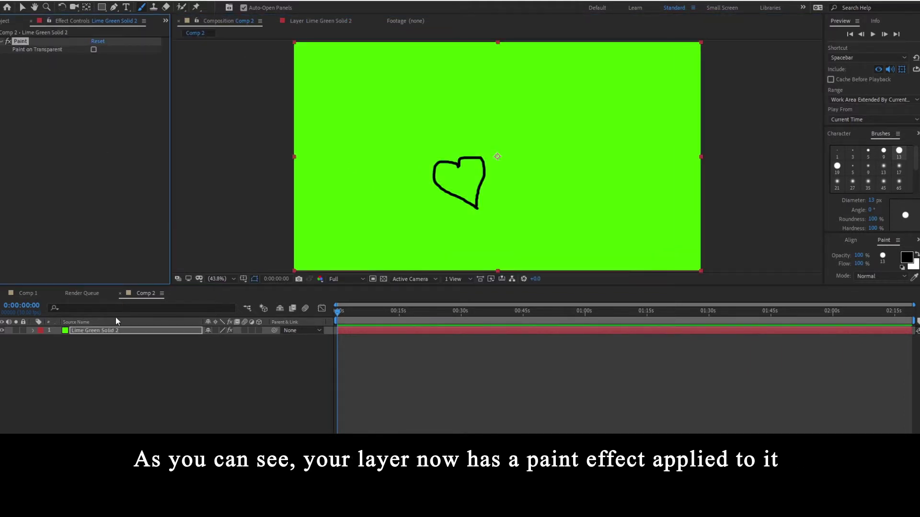
left_click(107, 330)
key("e")
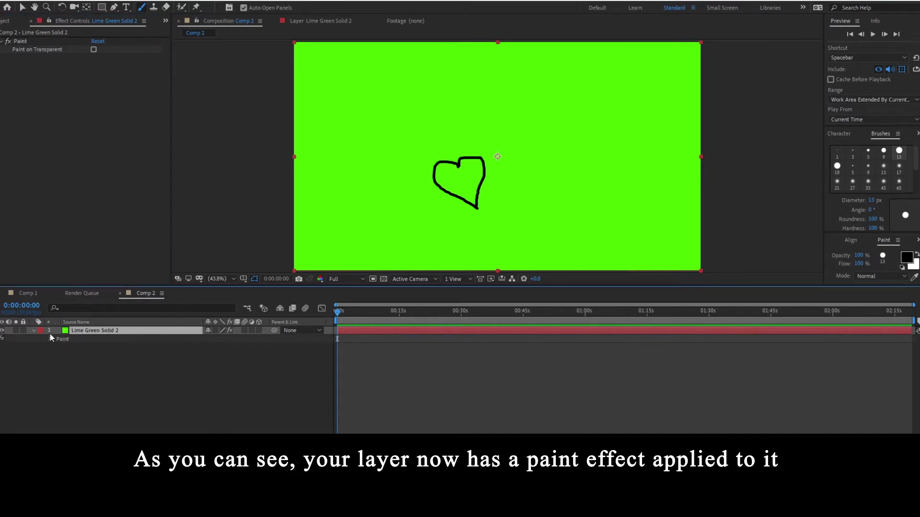
left_click(50, 339)
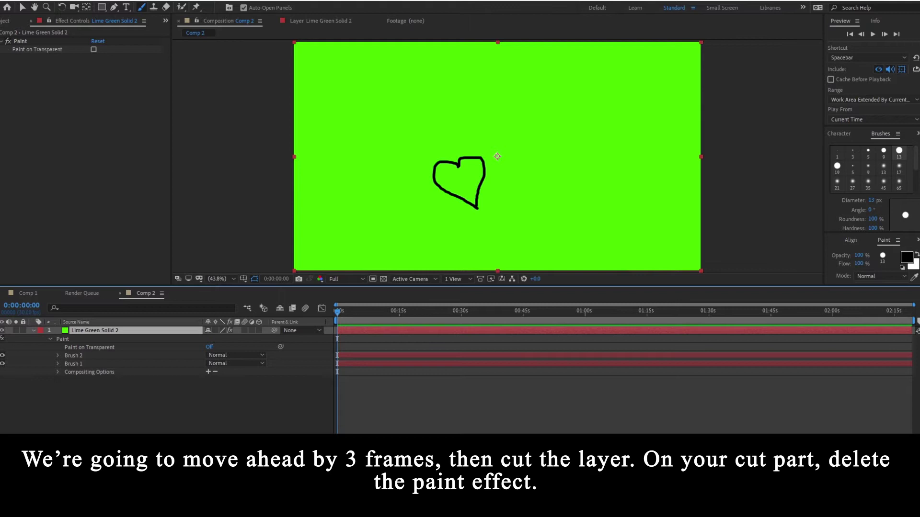
key("equal")
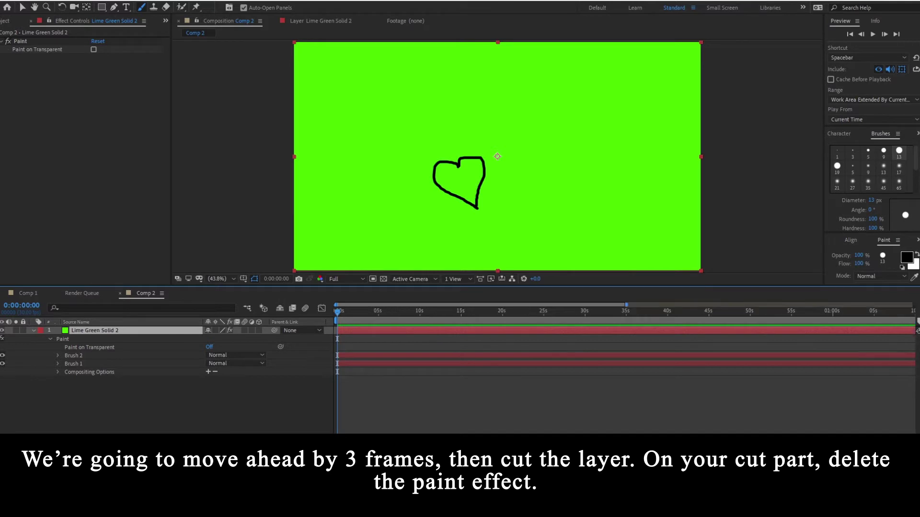
key("equal")
key("Page_Down")
key("Page_Down")
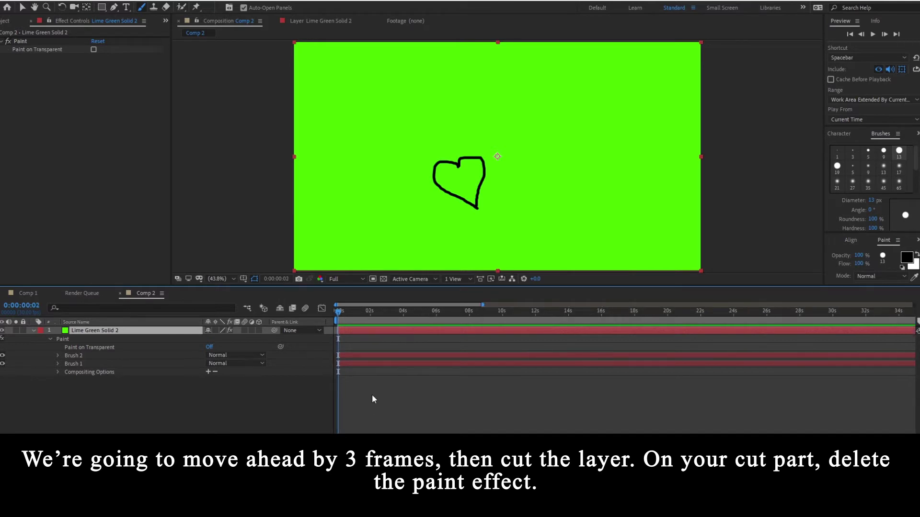
key("equal")
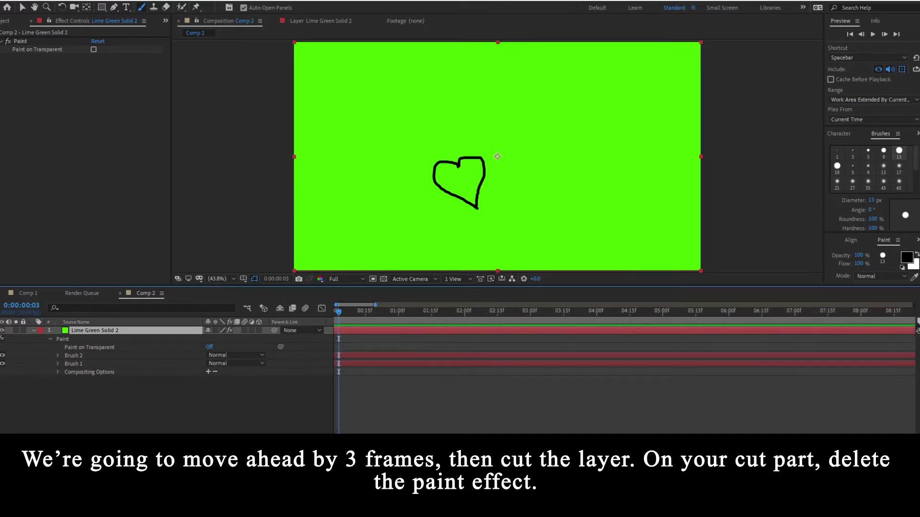
key("equal")
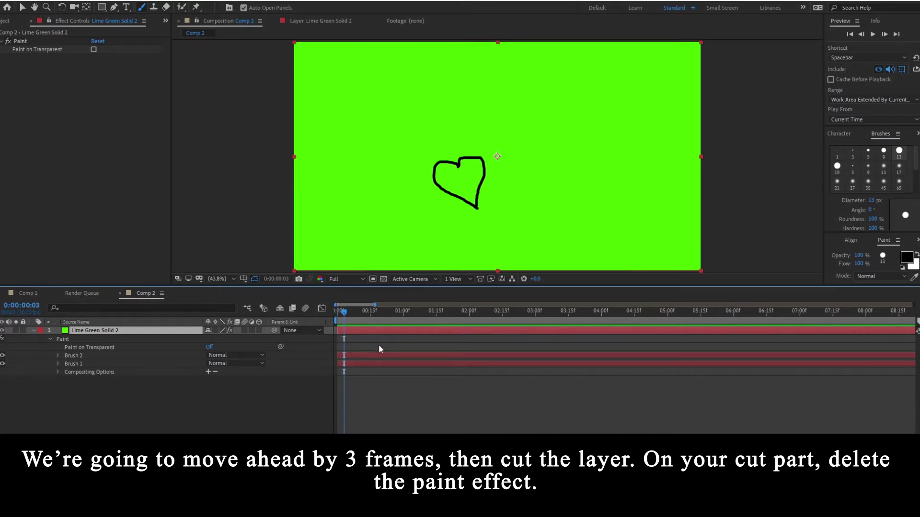
Split the solid at frame 3, delete Paint from the new top layer, and return to frame 2.
key("ctrl+shift+d")
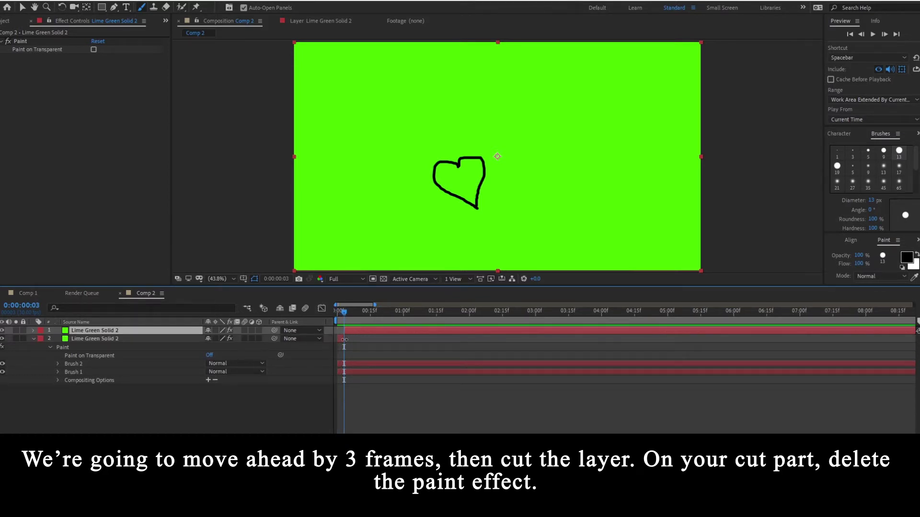
left_click(343, 340)
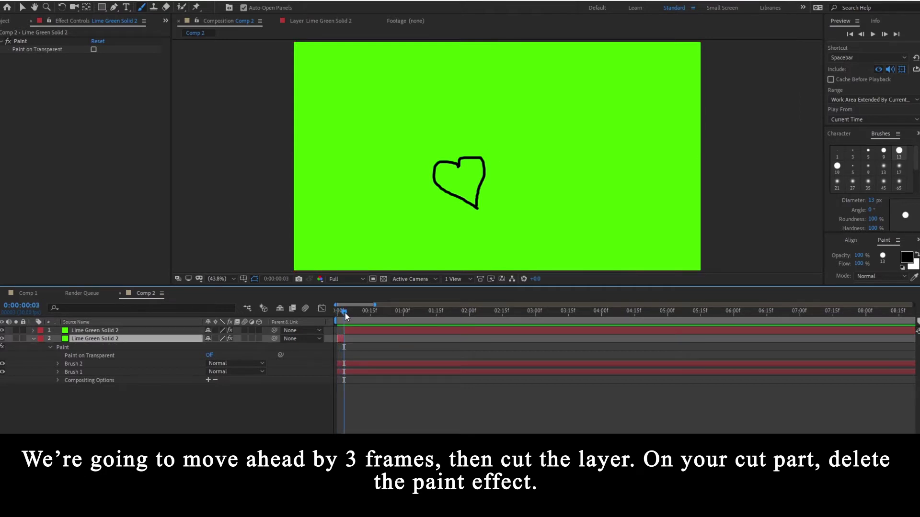
left_click(351, 331)
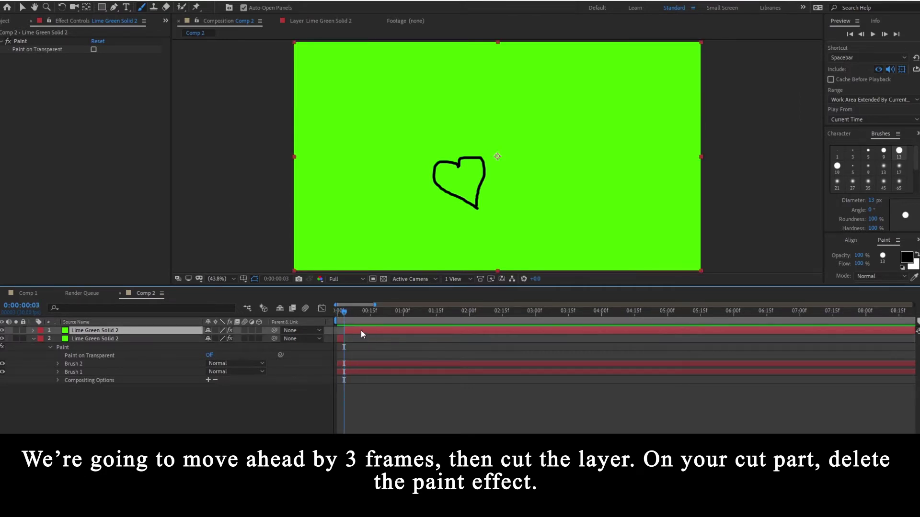
left_click(22, 42)
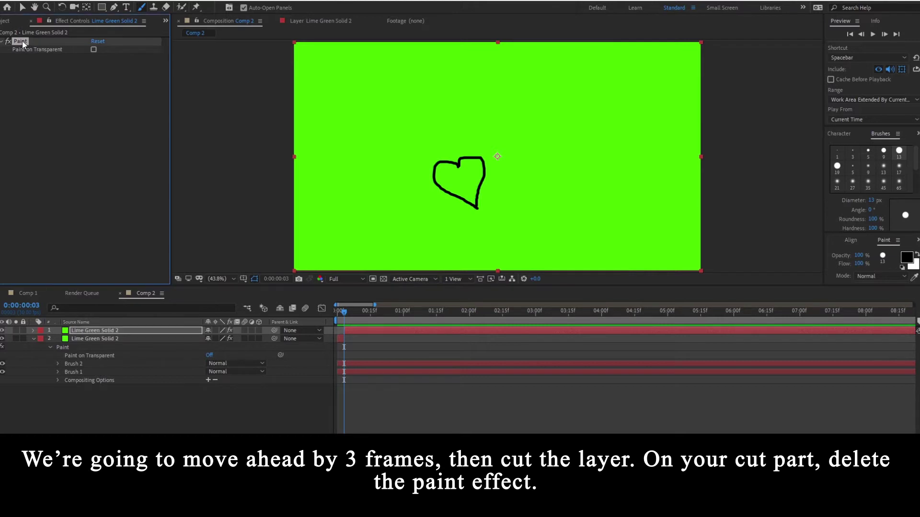
key("Delete")
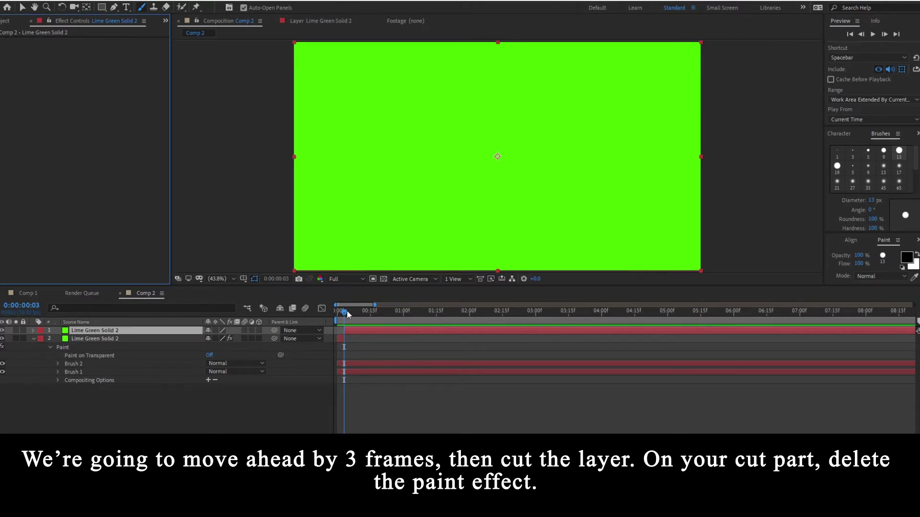
key("Home")
left_click_drag(348, 311, 342, 312)
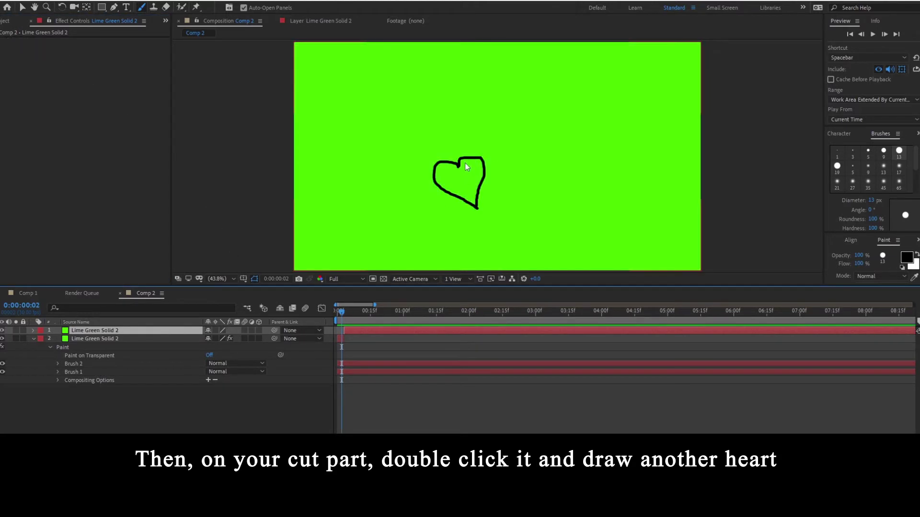
At frame 3, brush a second black heart on the cut top layer.
left_click(344, 311)
double_click(355, 329)
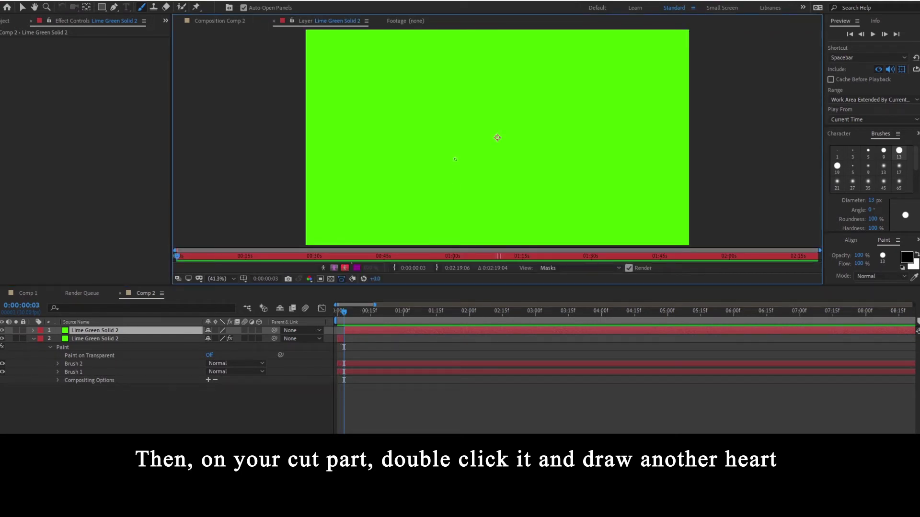
left_click_drag(455, 159, 479, 208)
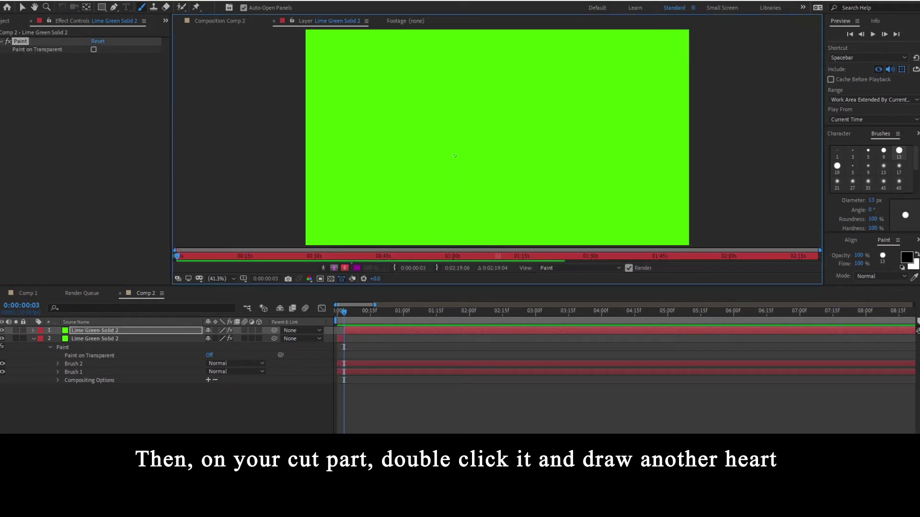
left_click_drag(455, 155, 477, 201)
mouse_move(452, 152)
left_mouse_down()
mouse_move(411, 150)
mouse_move(462, 198)
left_mouse_up()
mouse_move(448, 153)
left_mouse_down()
mouse_move(478, 153)
mouse_move(471, 190)
left_mouse_up()
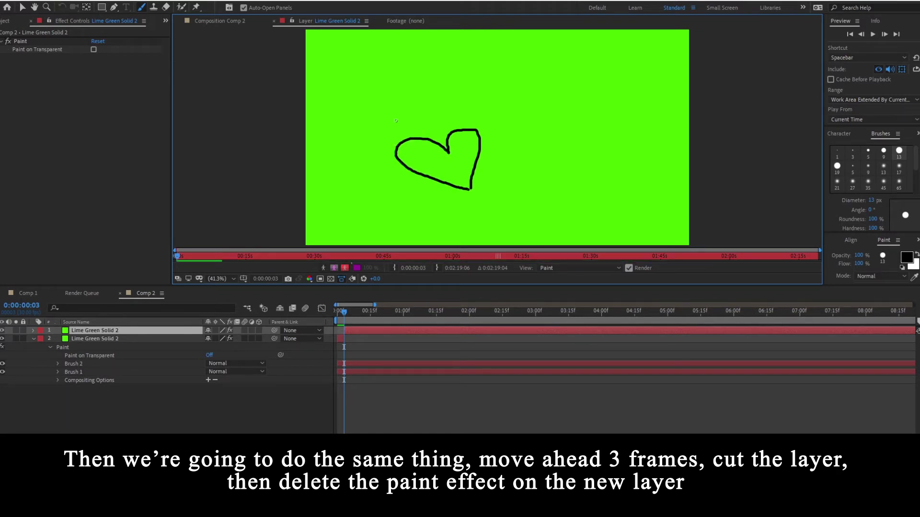
left_click(229, 22)
Split the layer at frame 6 and delete the Paint effect from the new top piece.
left_click_drag(345, 317, 347, 317)
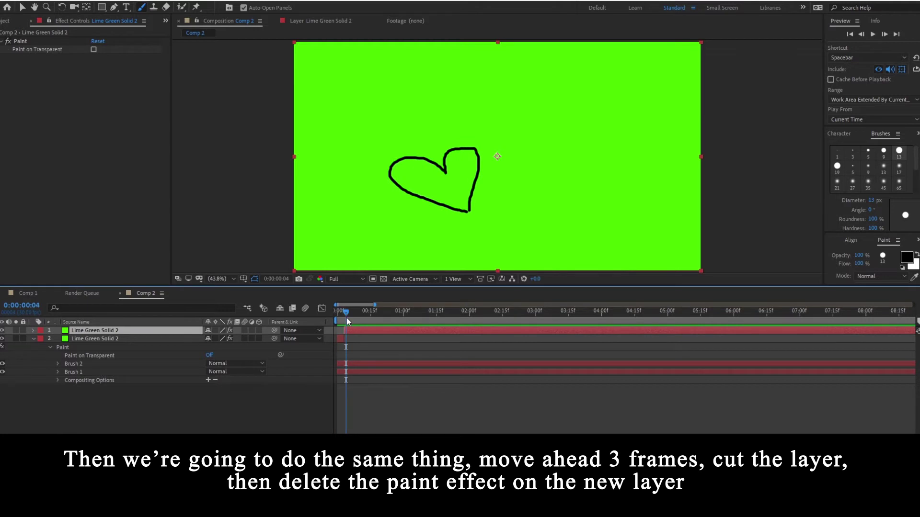
key("Page_Down")
key("Page_Down")
key("ctrl+shift+d")
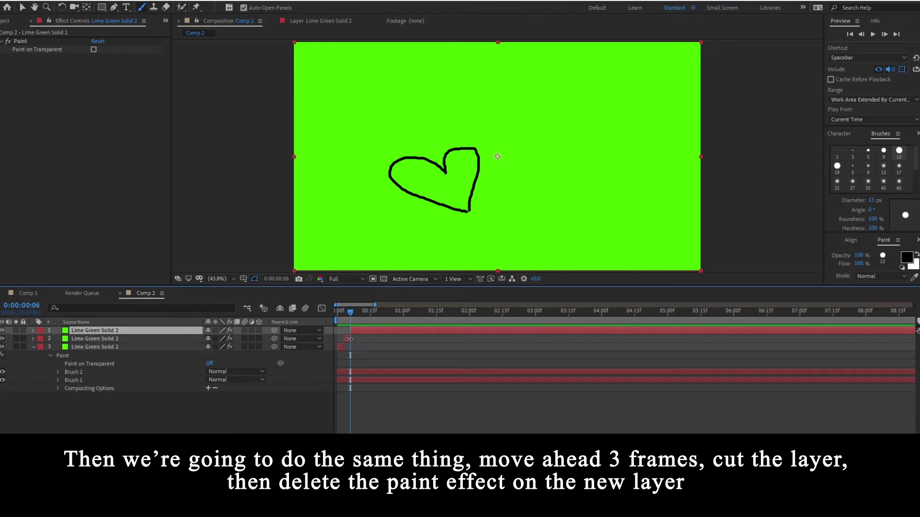
left_click(20, 43)
key("Delete")
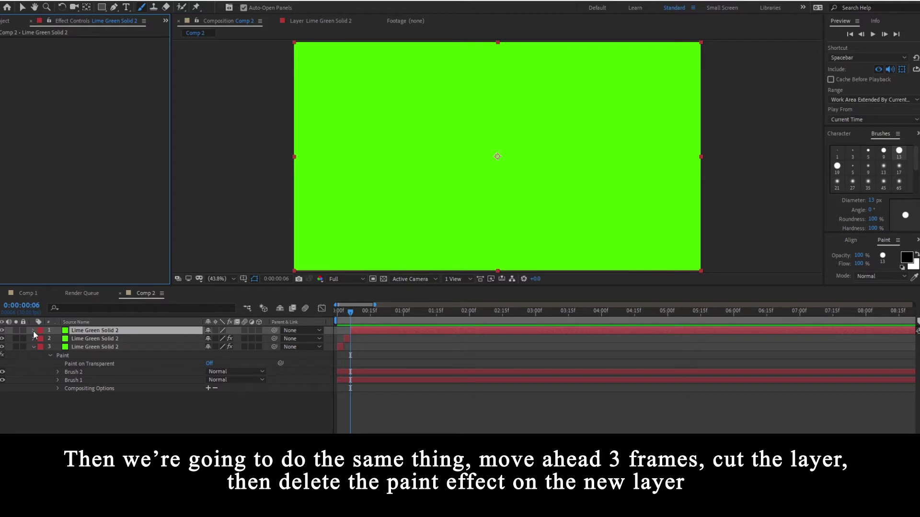
Brush a third heart on the frame-6 layer.
double_click(360, 334)
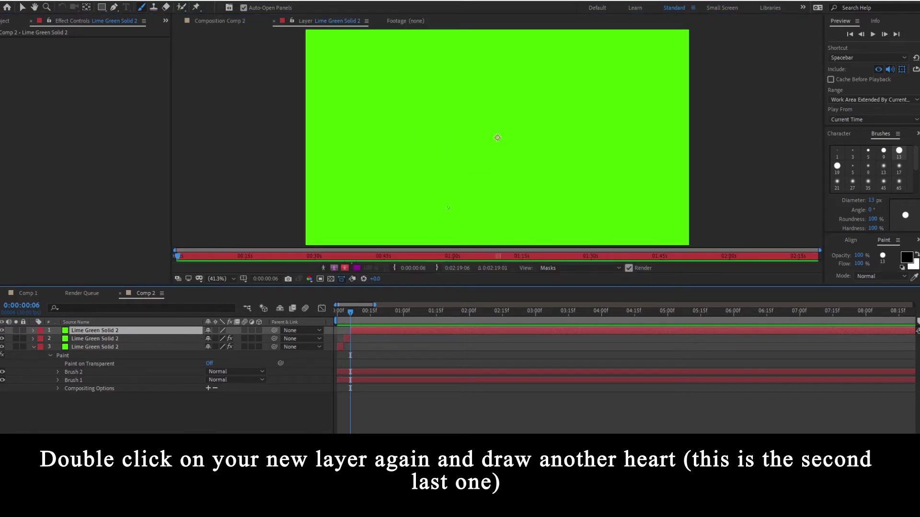
left_click_drag(441, 154, 463, 197)
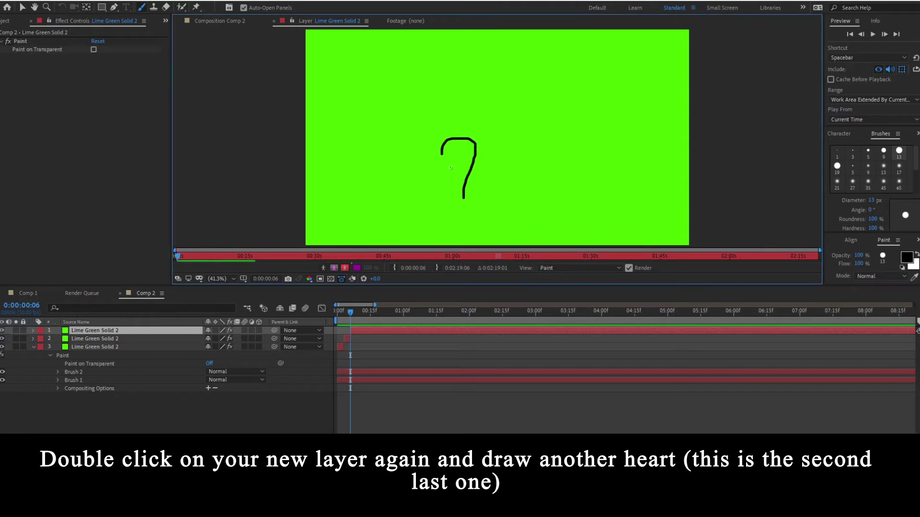
left_click_drag(444, 155, 463, 199)
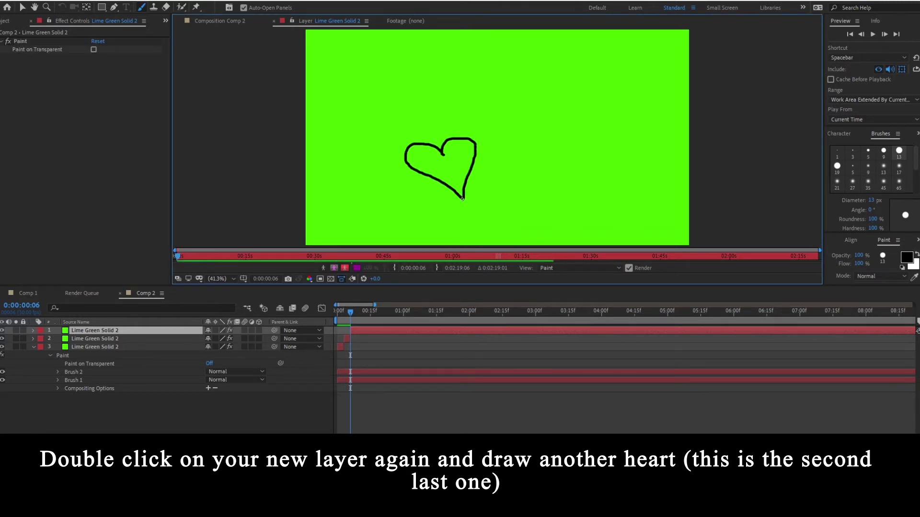
left_click(216, 22)
Split the layer at frame 9 and delete Paint from the new top layer.
key("Page_Down")
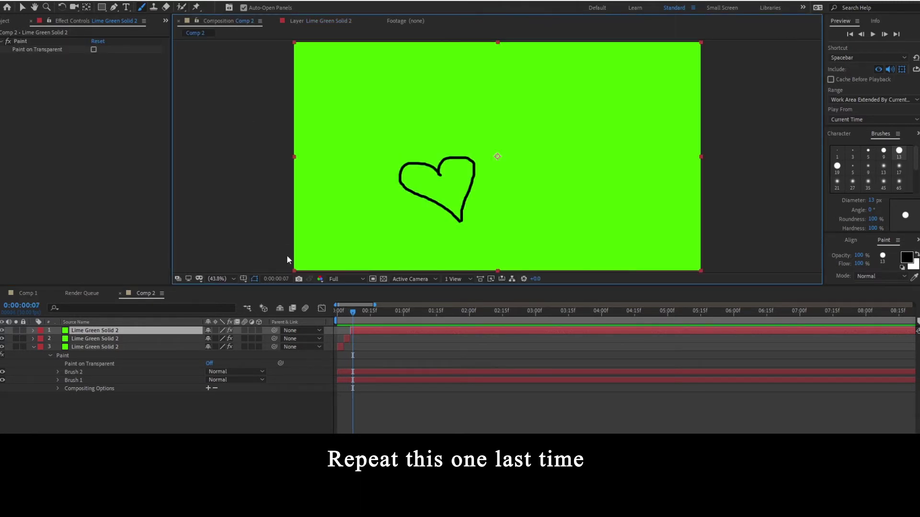
key("Page_Down")
key("Page_Down")
key("ctrl+d")
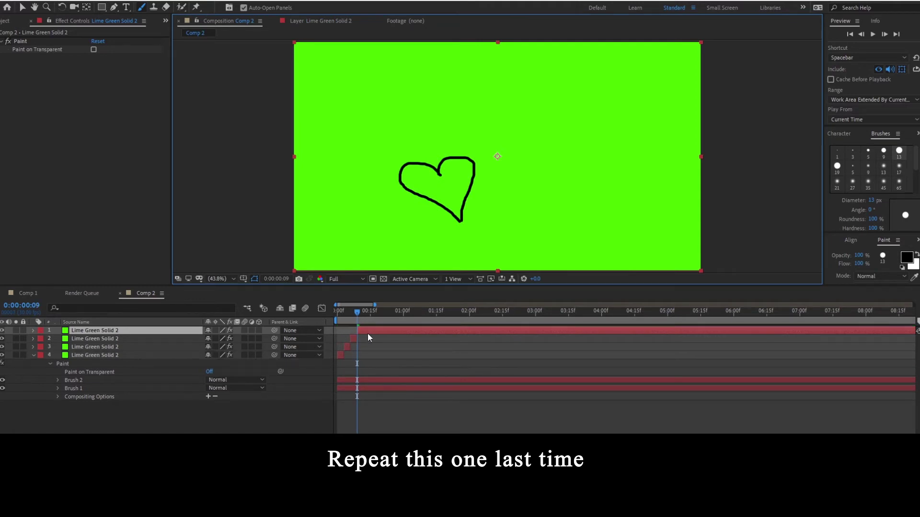
key("bracketleft")
left_click(27, 40)
key("Delete")
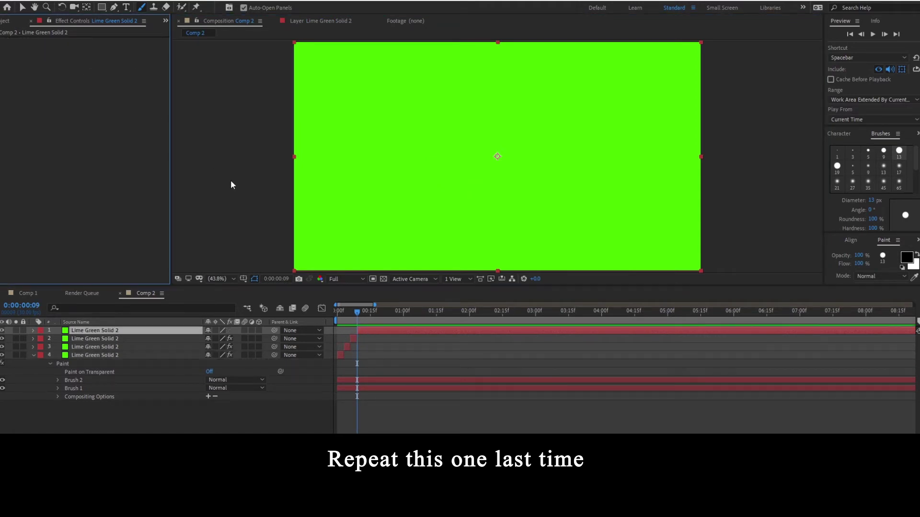
Brush a fourth heart on the frame-9 layer.
double_click(368, 329)
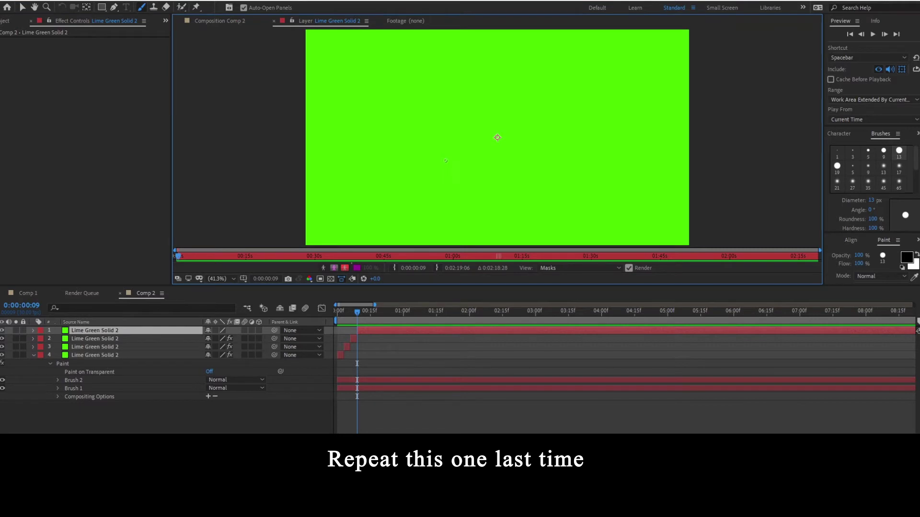
left_click_drag(438, 146, 450, 188)
mouse_move(437, 147)
left_mouse_down()
mouse_move(412, 139)
mouse_move(458, 194)
left_mouse_up()
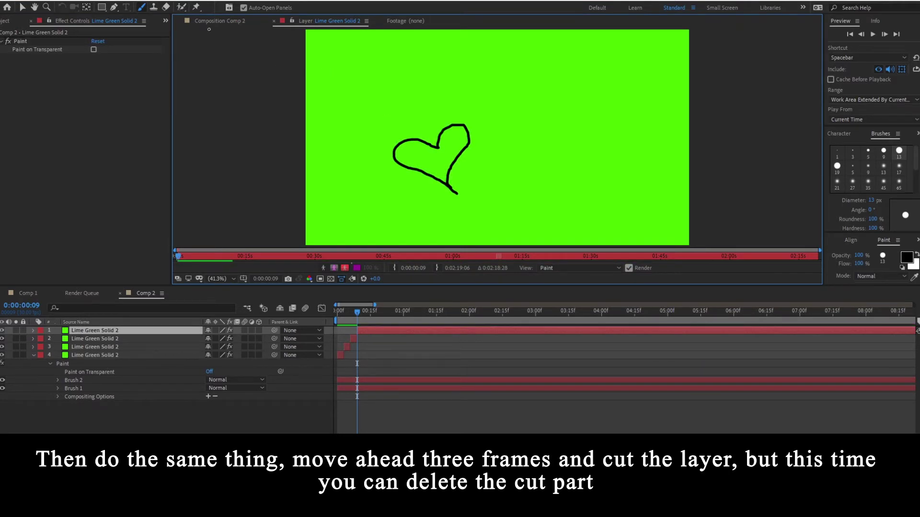
left_click(225, 21)
Split at frame 12, delete the leftover piece, and preview the four-heart loop.
key("Page_Down")
key("Page_Down")
key("Page_Down")
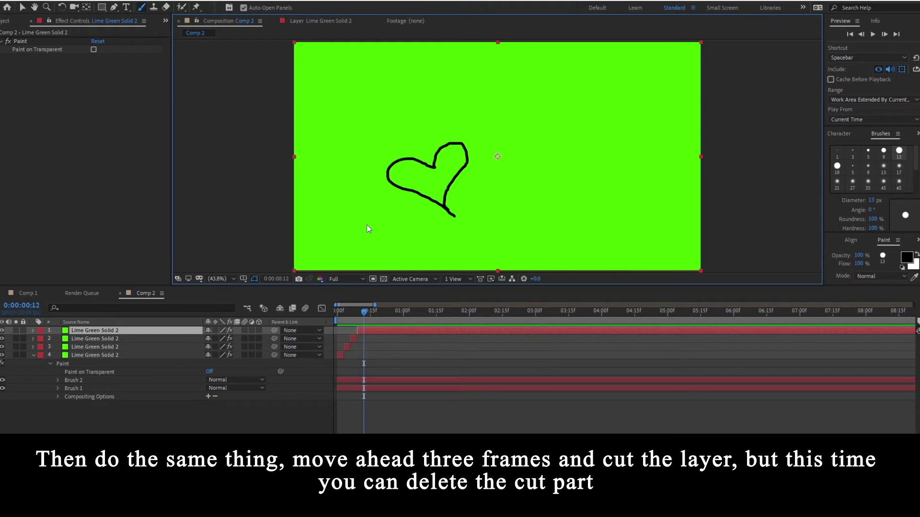
key("ctrl+shift+d")
key("Delete")
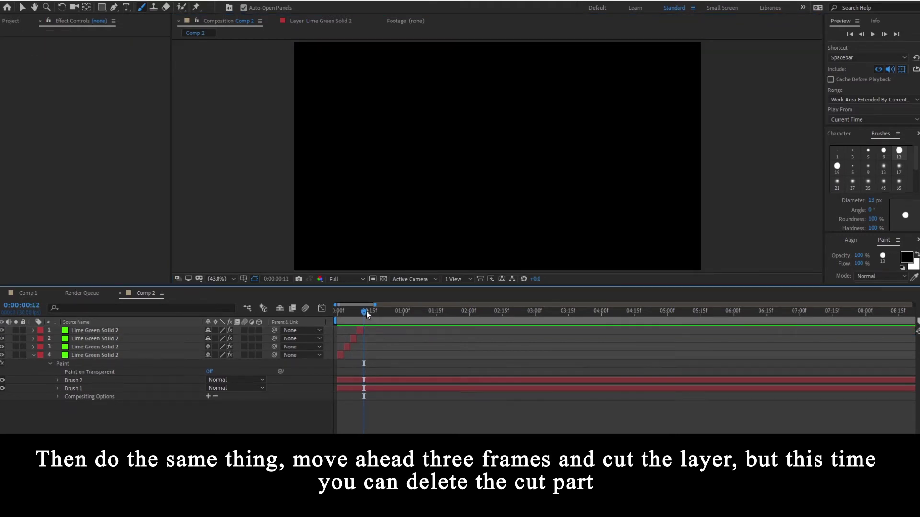
mouse_move(366, 311)
left_mouse_down()
mouse_move(343, 311)
mouse_move(363, 315)
left_mouse_up()
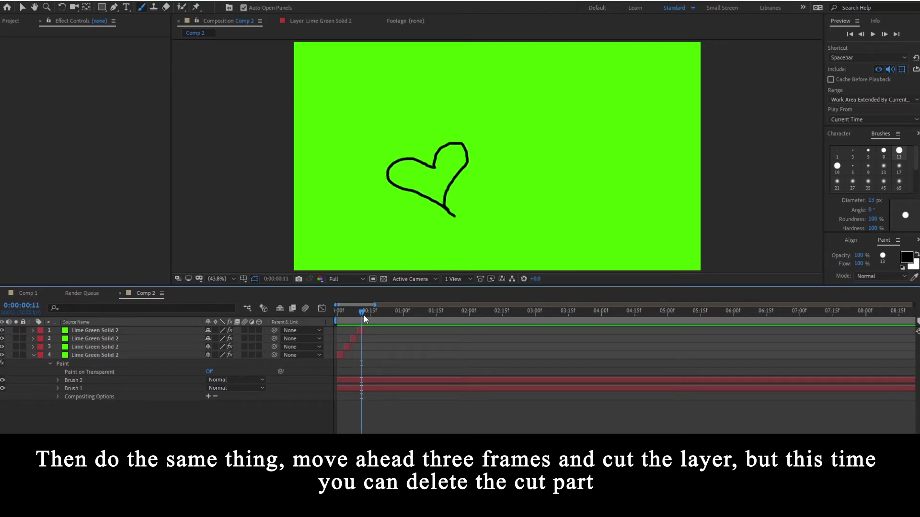
key("space")
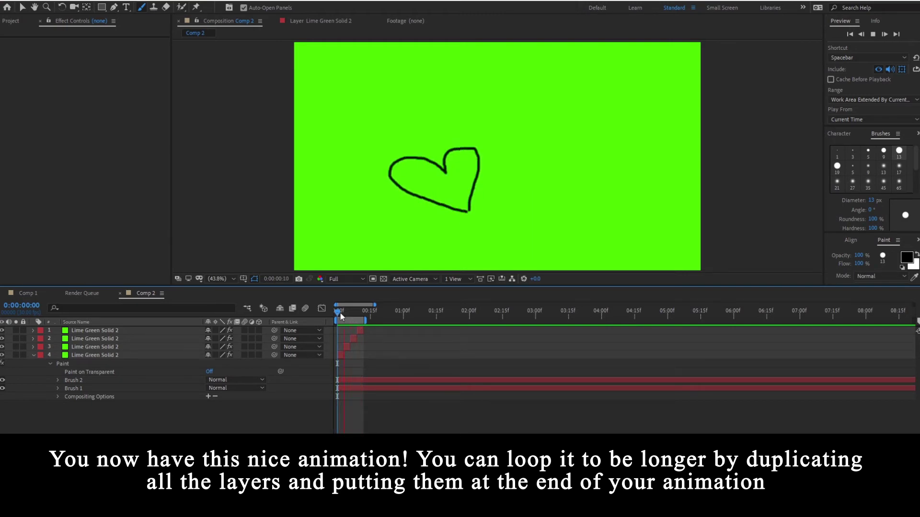
Stop playback and scrub back through the heart animation to the start.
left_click(360, 313)
left_click(362, 312)
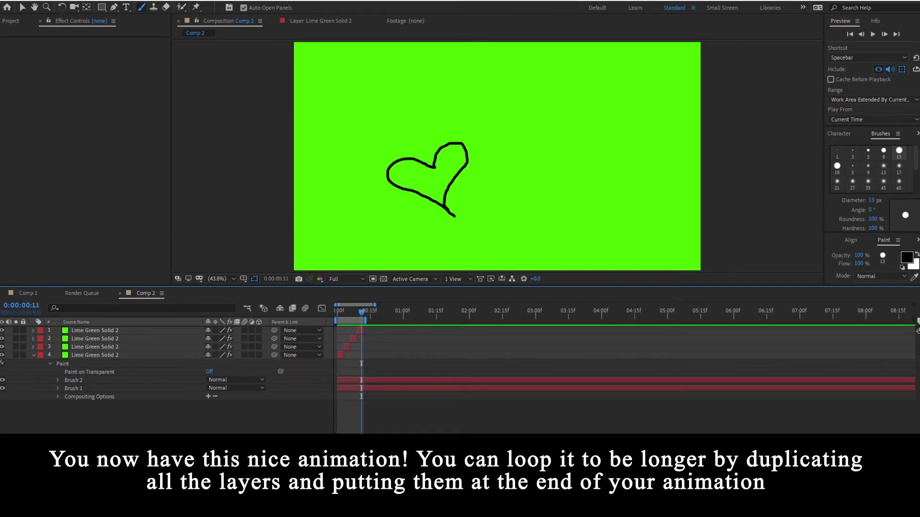
key("=")
left_click_drag(376, 315, 343, 329)
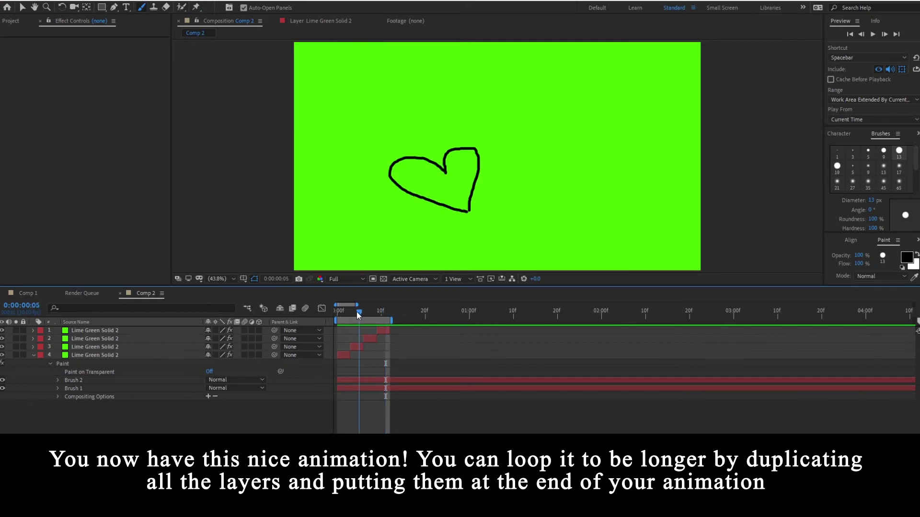
Duplicate the four paint layers twice, stacking each copy on top and offsetting it later.
left_click(383, 331)
left_click(345, 355, "shift")
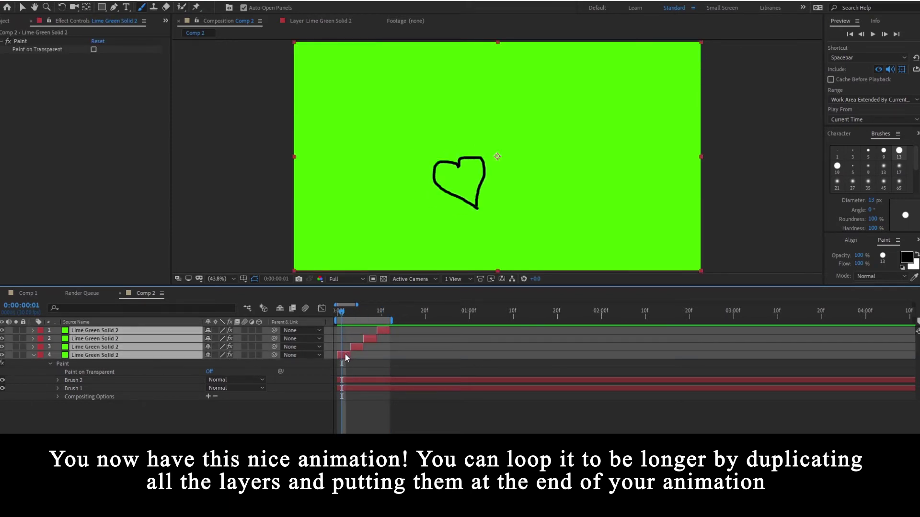
key("ctrl+d")
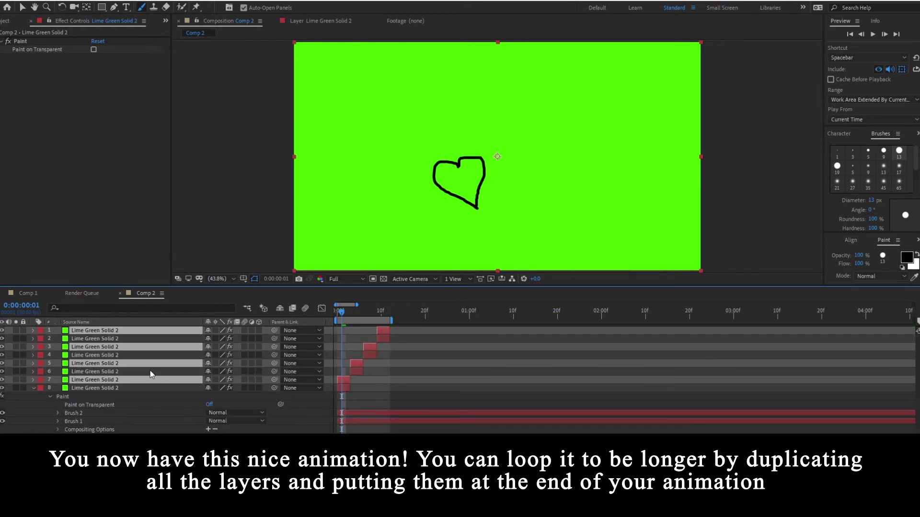
left_click_drag(123, 364, 122, 336)
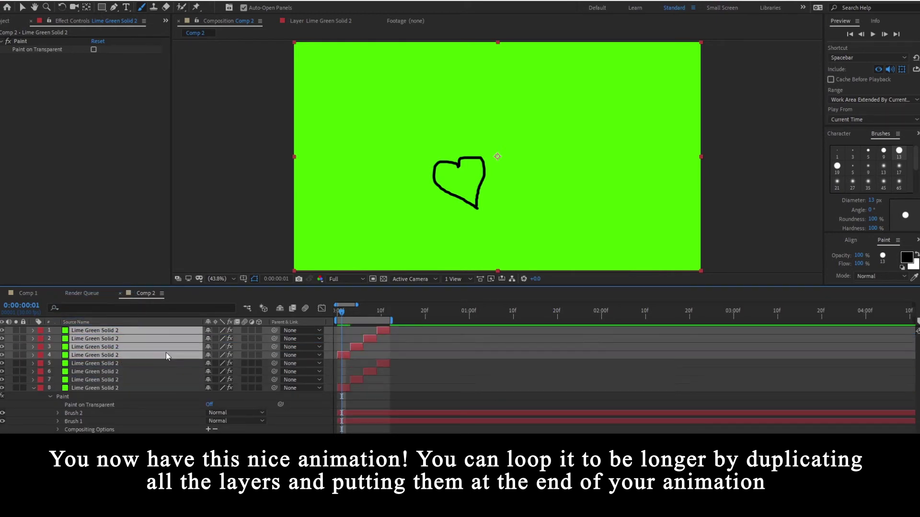
left_click_drag(341, 355, 399, 356)
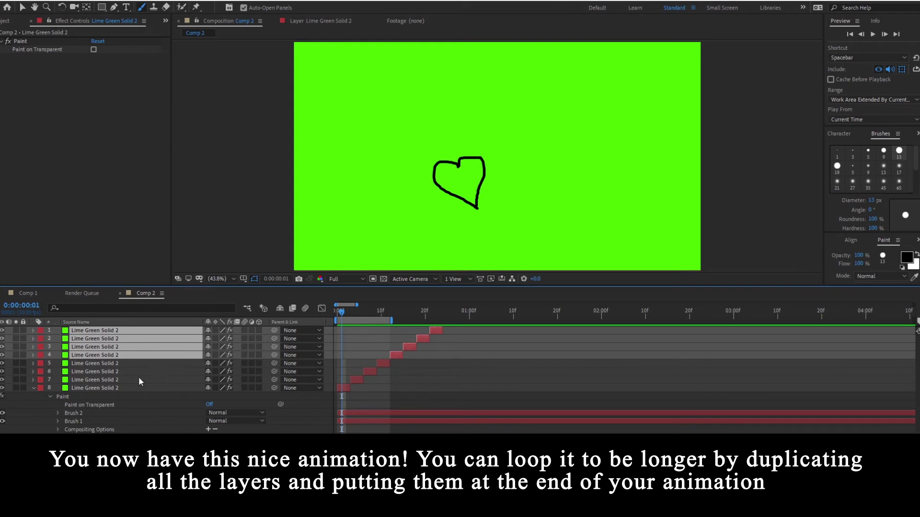
key("ctrl+d")
left_click_drag(122, 381, 119, 336)
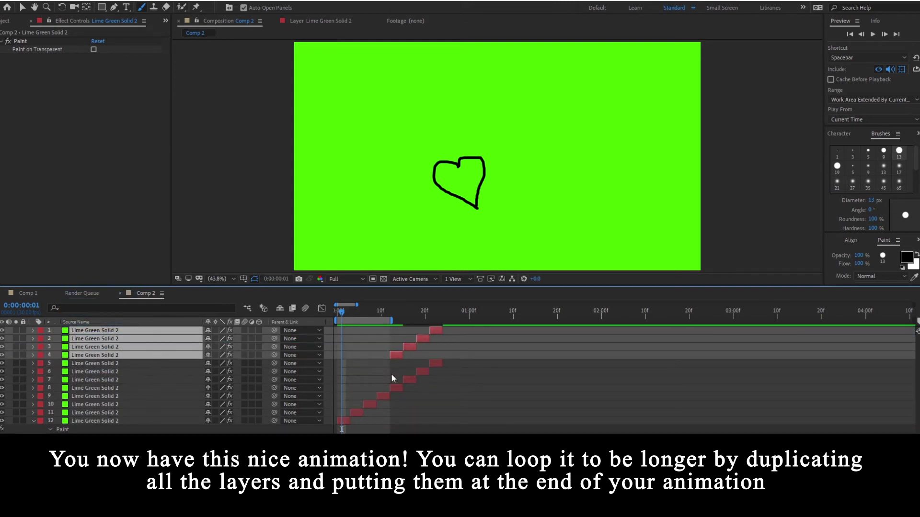
left_click_drag(395, 355, 447, 354)
Try duplicating every layer, then undo back to a single staircase.
left_click(351, 423)
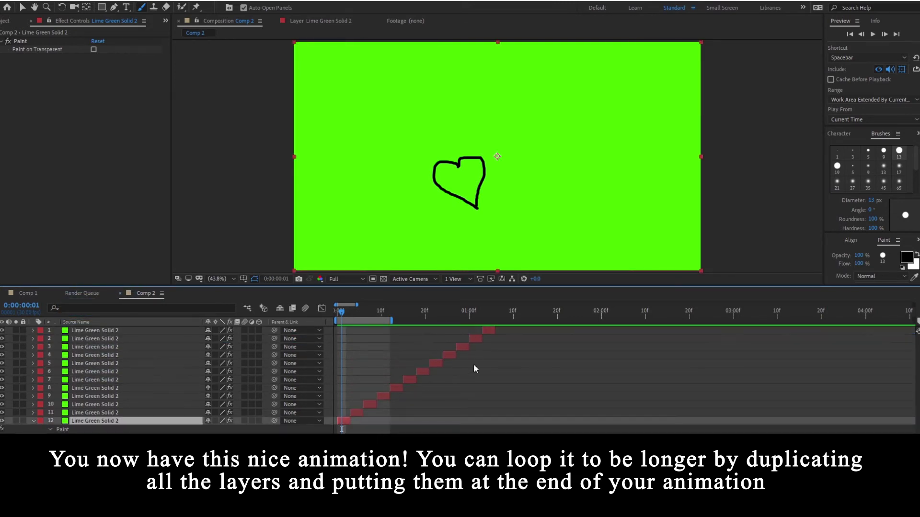
key("ctrl+a")
key("ctrl+d")
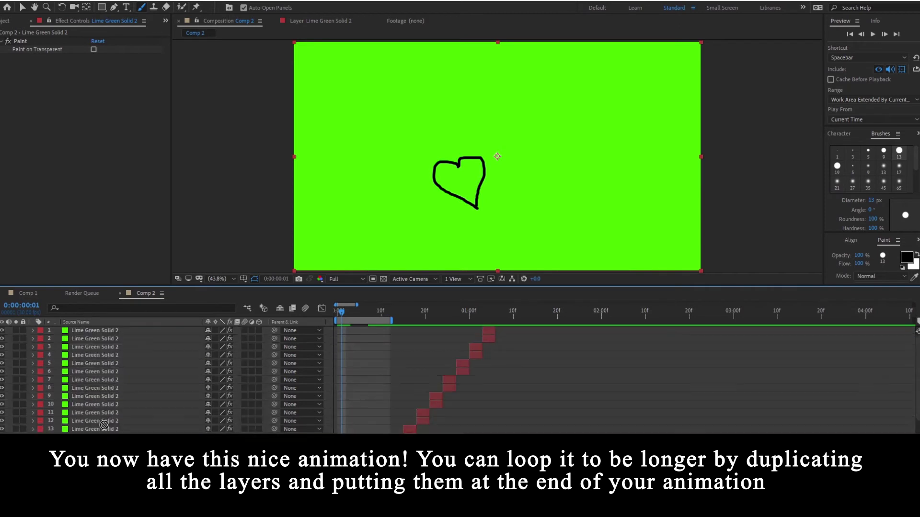
left_click_drag(115, 354, 113, 326)
key("ctrl+Down")
key("ctrl+z")
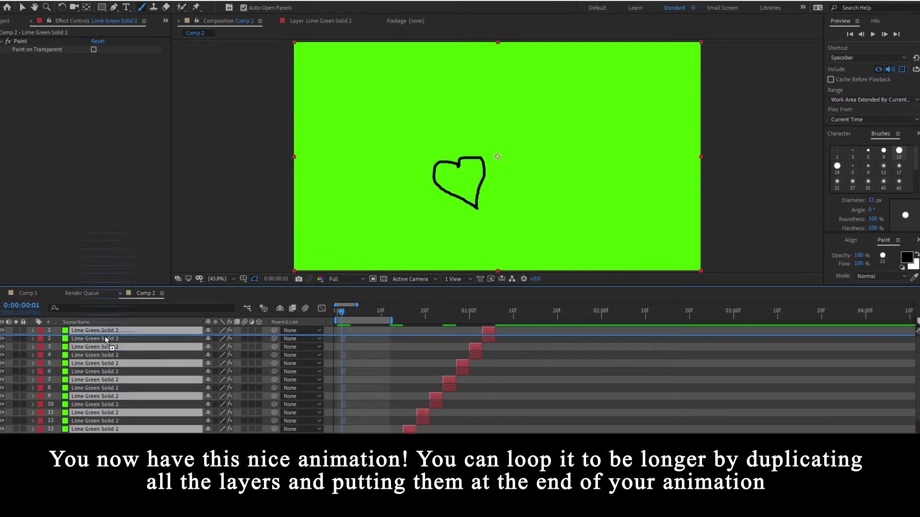
key("ctrl+z")
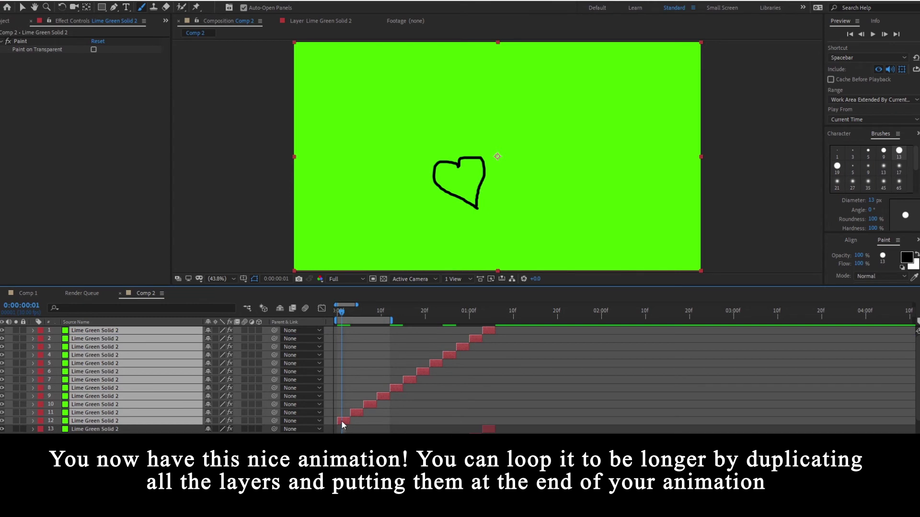
Shift layers 1–12 later together and end the work area at about 0:00:02:12.
left_click_drag(341, 420, 500, 420)
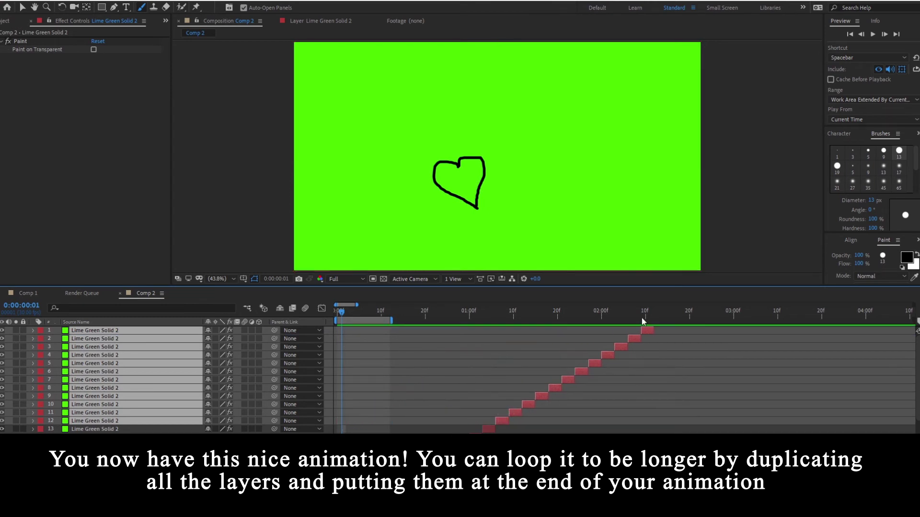
left_click_drag(648, 310, 650, 313)
key("n")
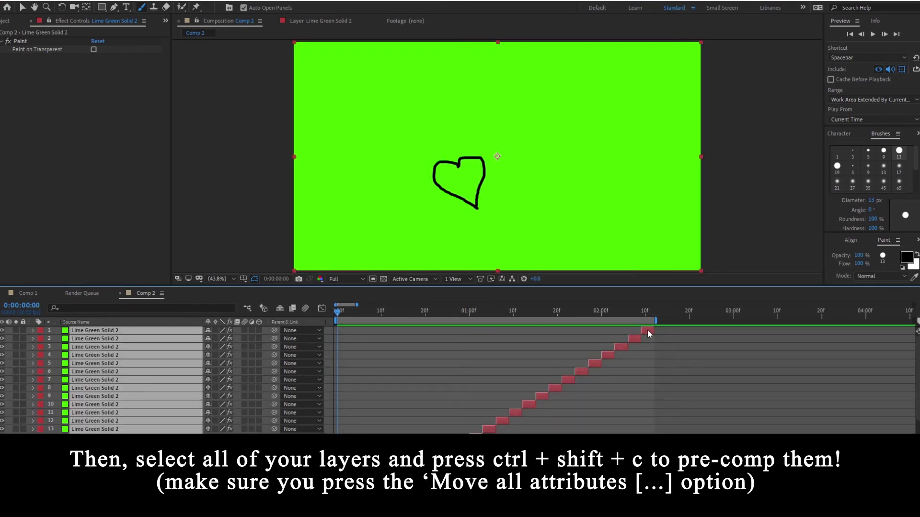
Pre-compose all heart layers into a composition named 'Heart', moving all attributes into it.
key("ctrl+shift+c")
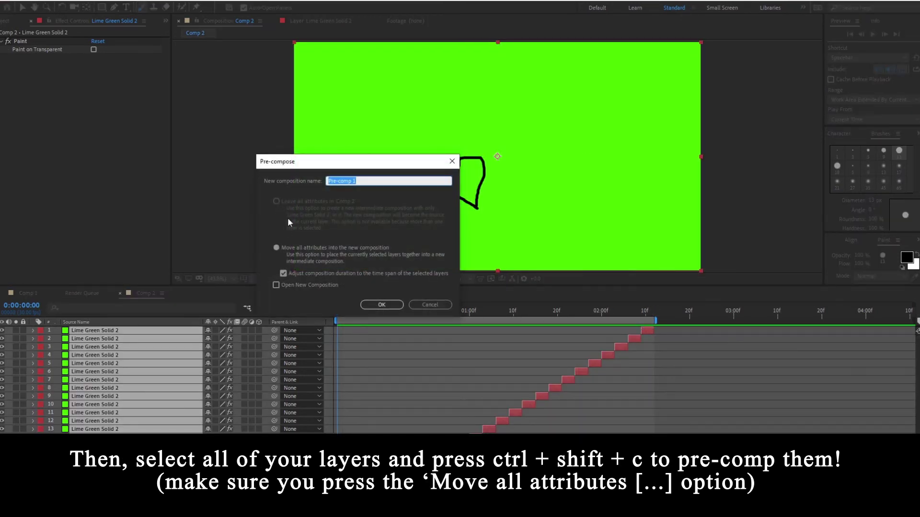
type("He")
type("art")
left_click(283, 245)
left_click(382, 305)
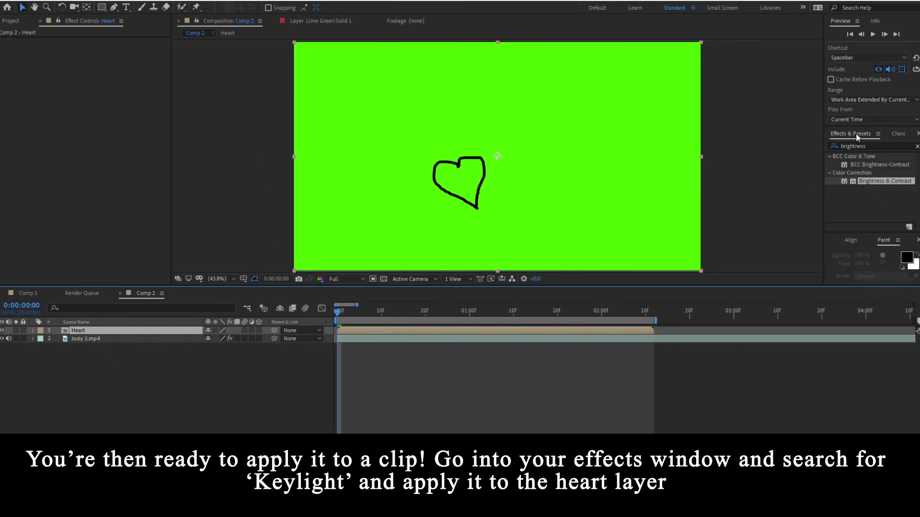
Search Effects & Presets for 'keylight' and apply Keylight (1.2) to the Heart layer.
left_click(881, 146)
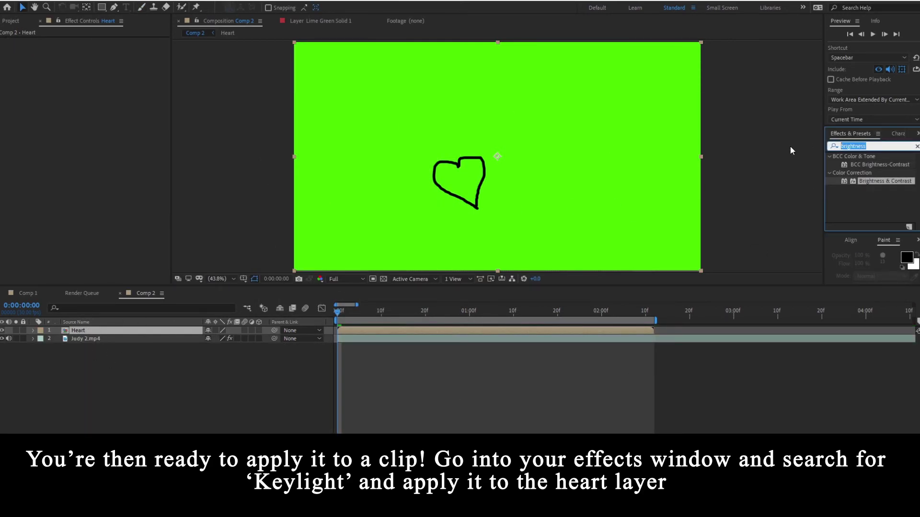
type("keylight")
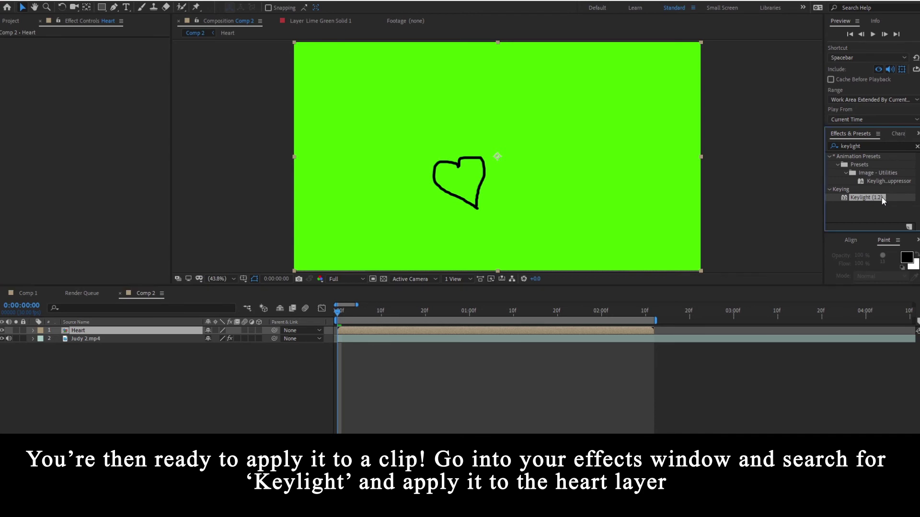
double_click(867, 197)
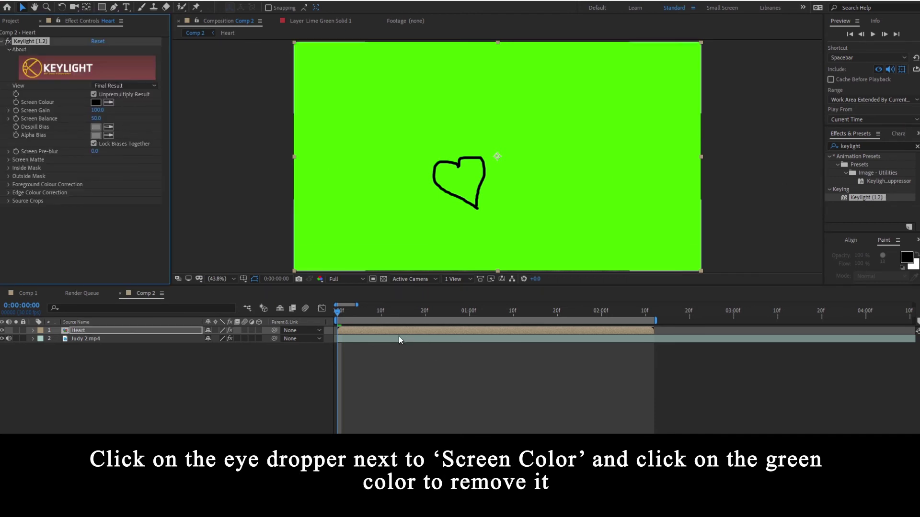
Sample the lime green as Keylight's Screen Colour, then move the heart up-right onto the grille.
left_click(386, 92)
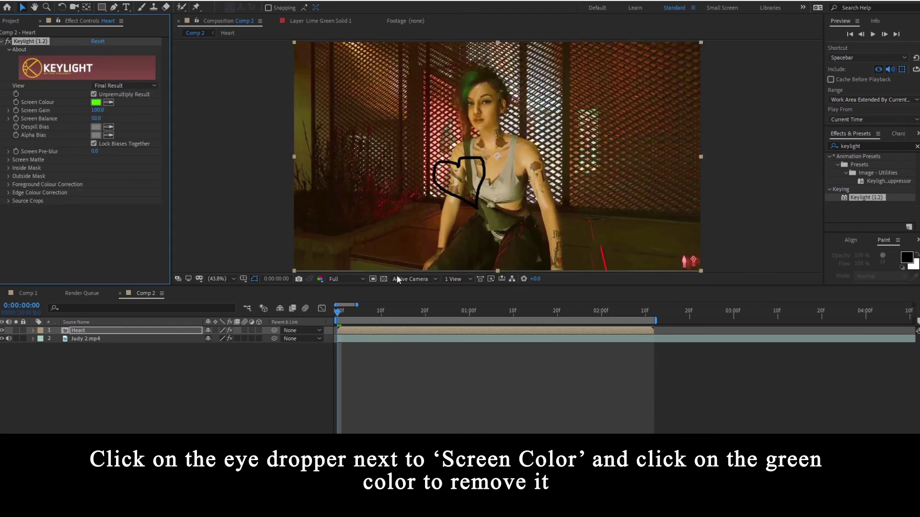
left_click_drag(455, 211, 571, 145)
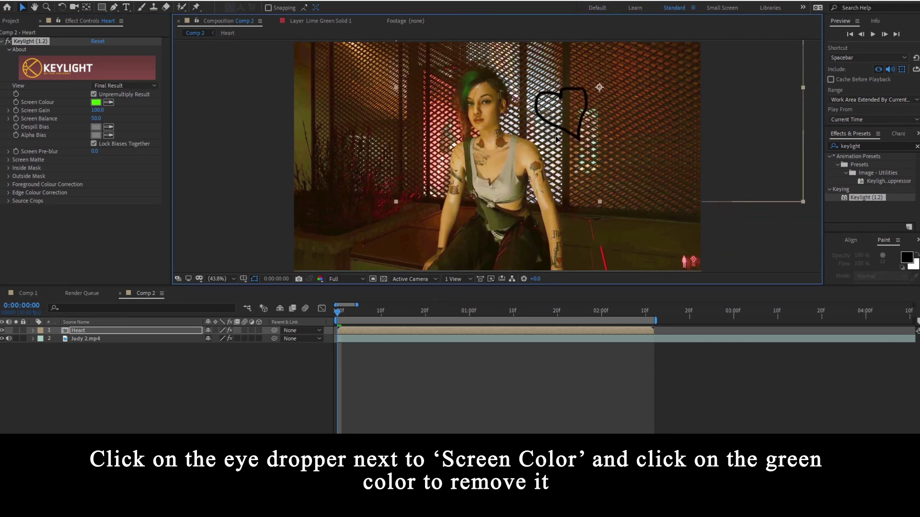
left_click_drag(355, 318, 642, 321)
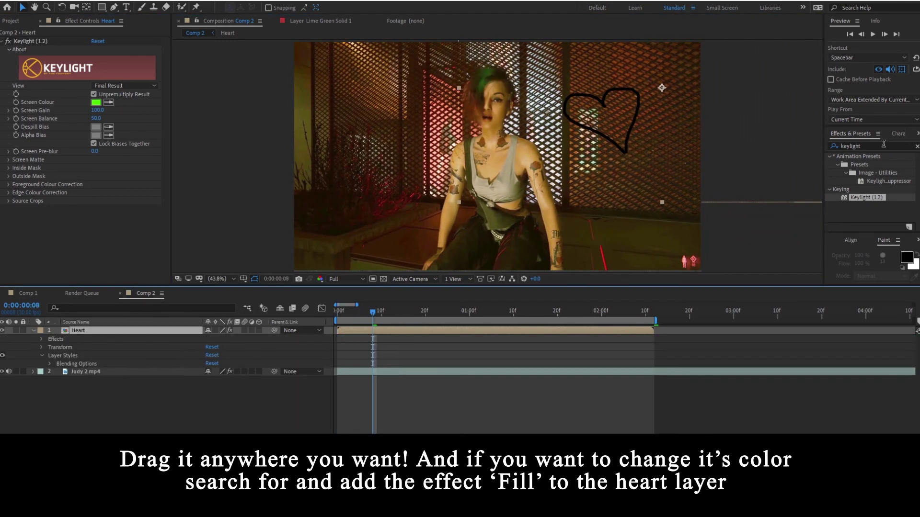
Apply a Fill effect to the Heart layer with white as its colour.
type("fill")
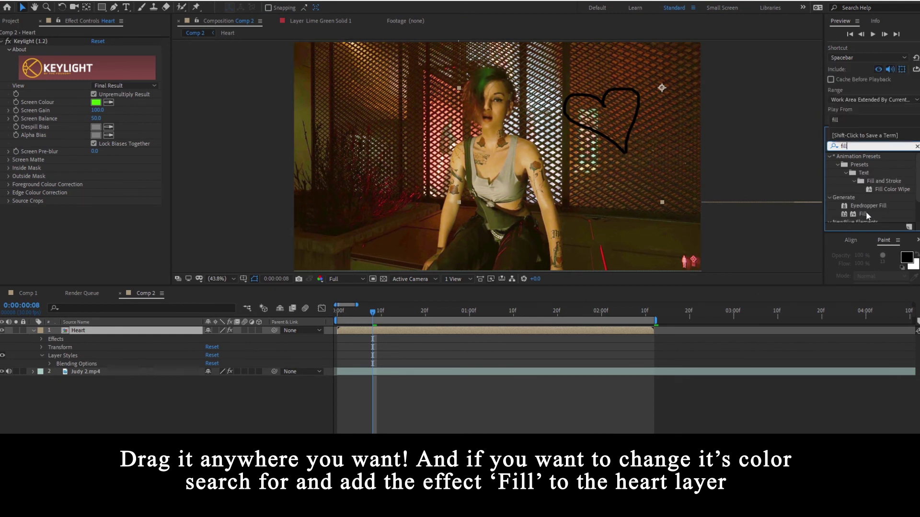
left_click_drag(854, 215, 578, 265)
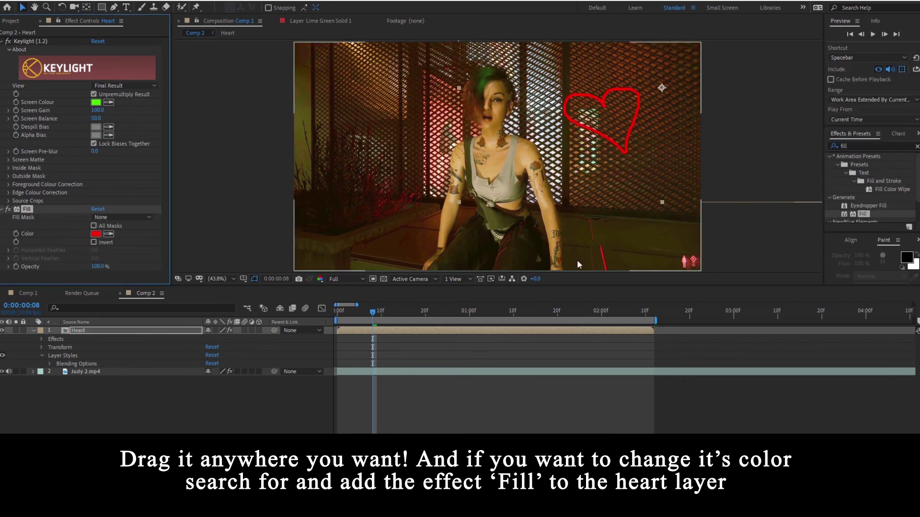
left_click(95, 234)
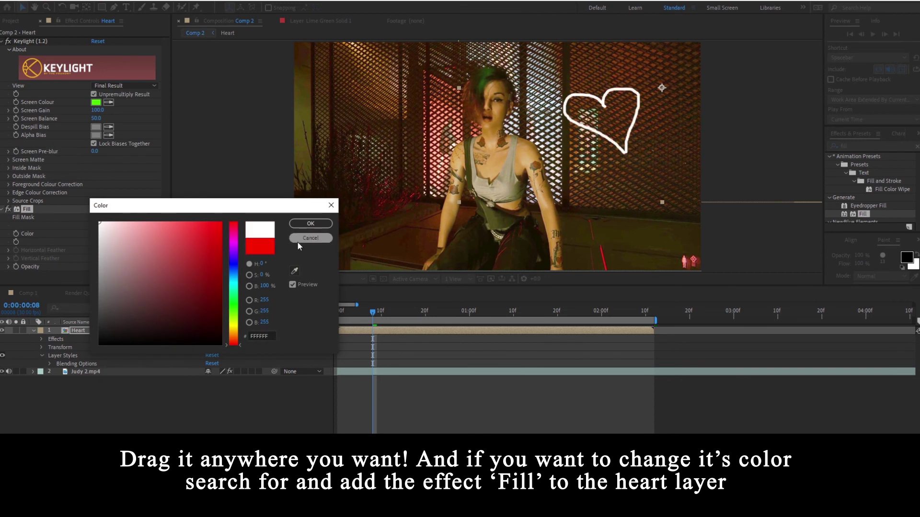
left_click(312, 224)
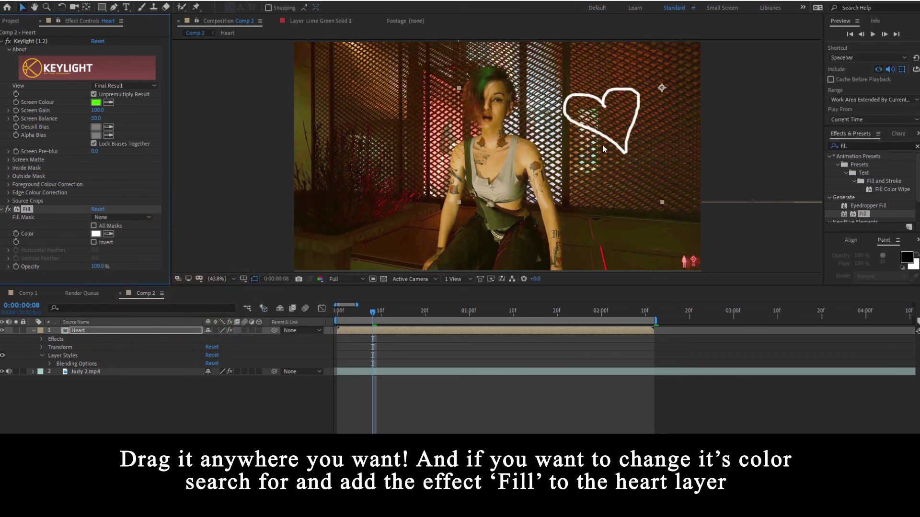